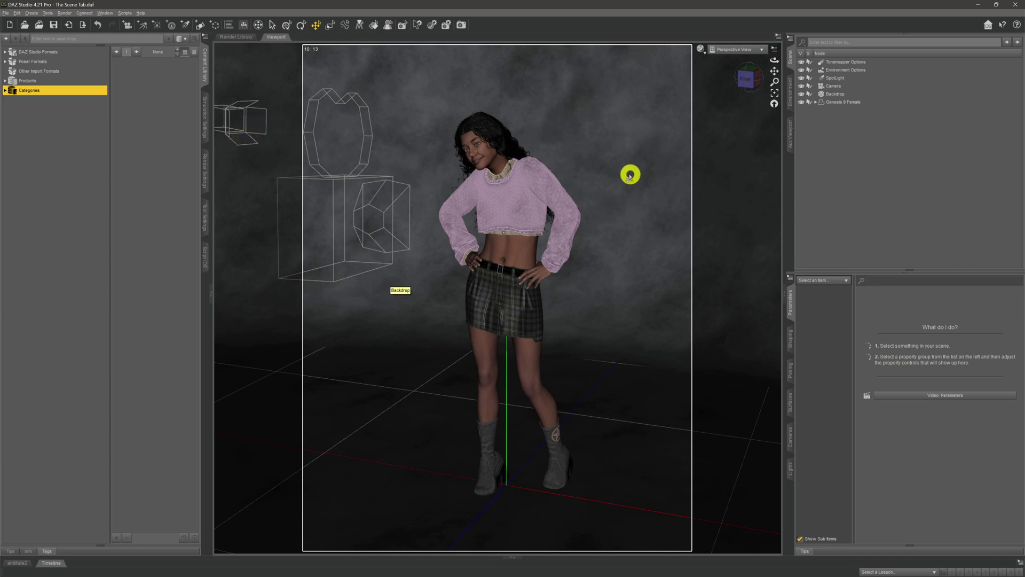
- Select the camera, the spotlight and the Genesis 9 Female figure in turn to examine their scene nodes
{"action": "left_click_drag", "start_coordinate": [773, 60], "coordinate": [768, 61]}
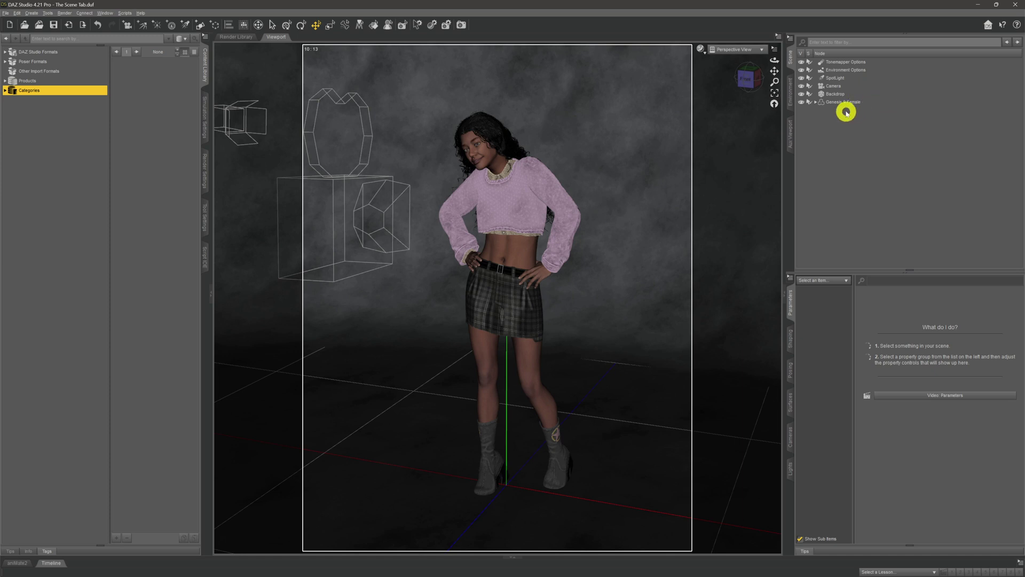
{"action": "left_click", "coordinate": [837, 87]}
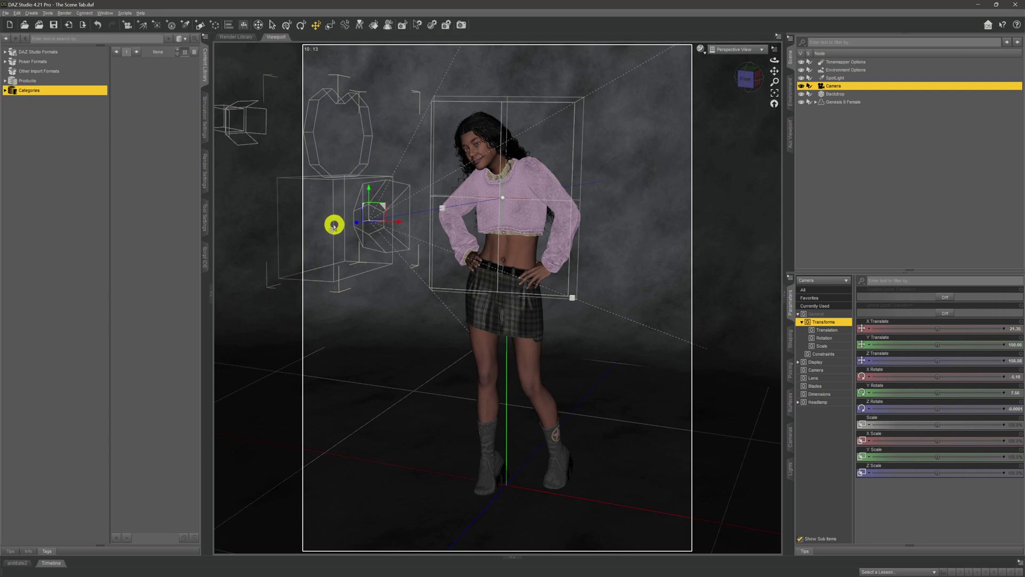
{"action": "left_click", "coordinate": [244, 125]}
{"action": "left_click", "coordinate": [235, 122]}
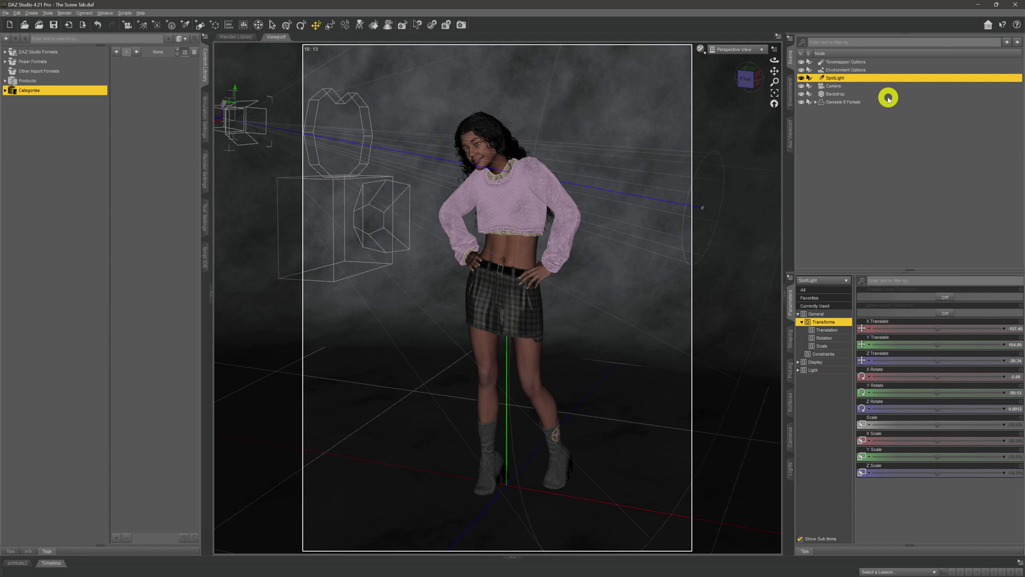
{"action": "left_click", "coordinate": [844, 104]}
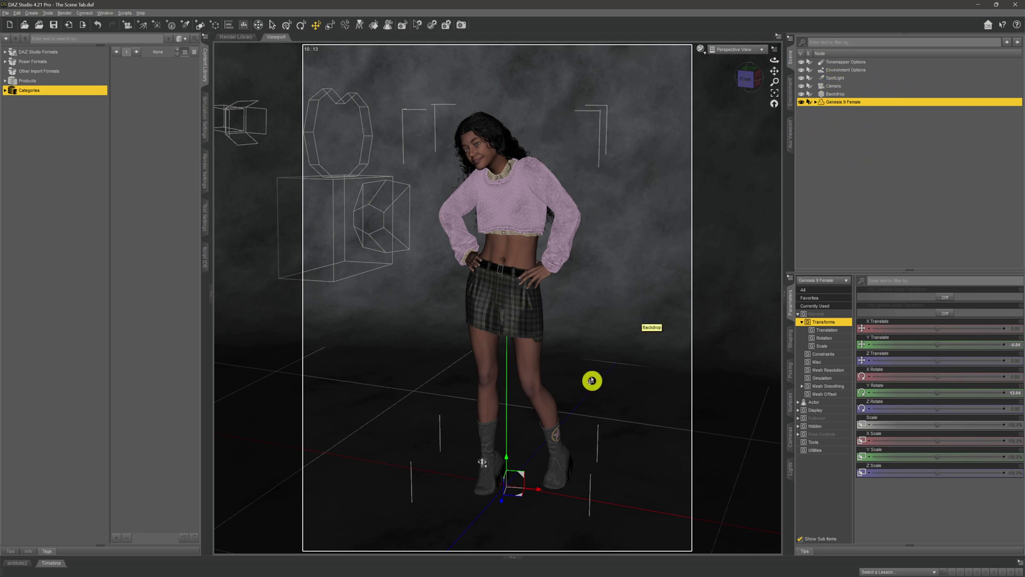
- Select the figure's left thigh in the viewport, then collapse the scene hierarchy back to the Genesis 9 Female node
{"action": "left_click", "coordinate": [534, 354]}
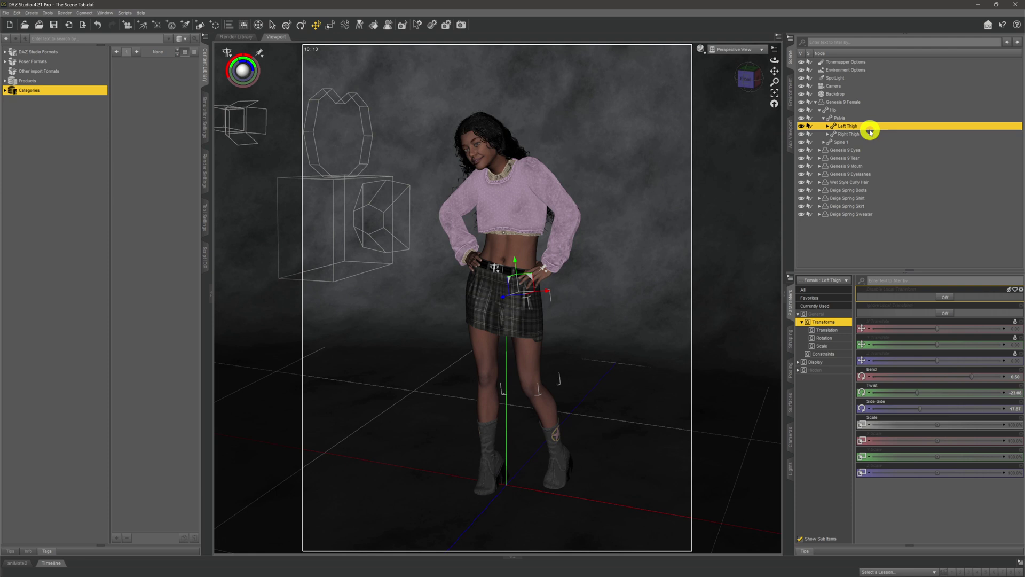
{"action": "left_click", "coordinate": [851, 106]}
{"action": "left_click", "coordinate": [870, 111]}
{"action": "left_click", "coordinate": [872, 103]}
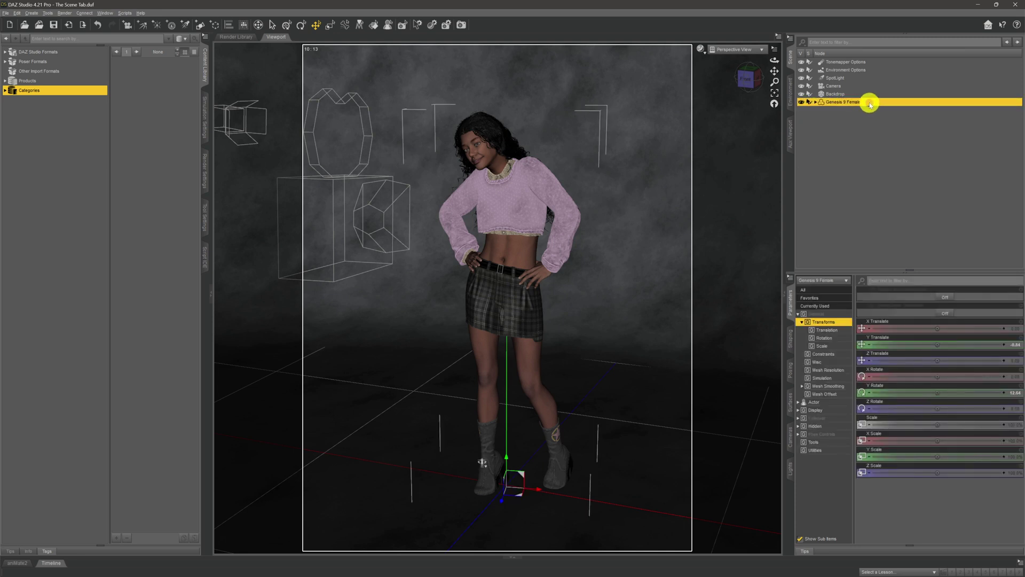
- Expand and collapse the Genesis 9 Female node to examine its children, then collapse the Hip branch
{"action": "double_click", "coordinate": [869, 101]}
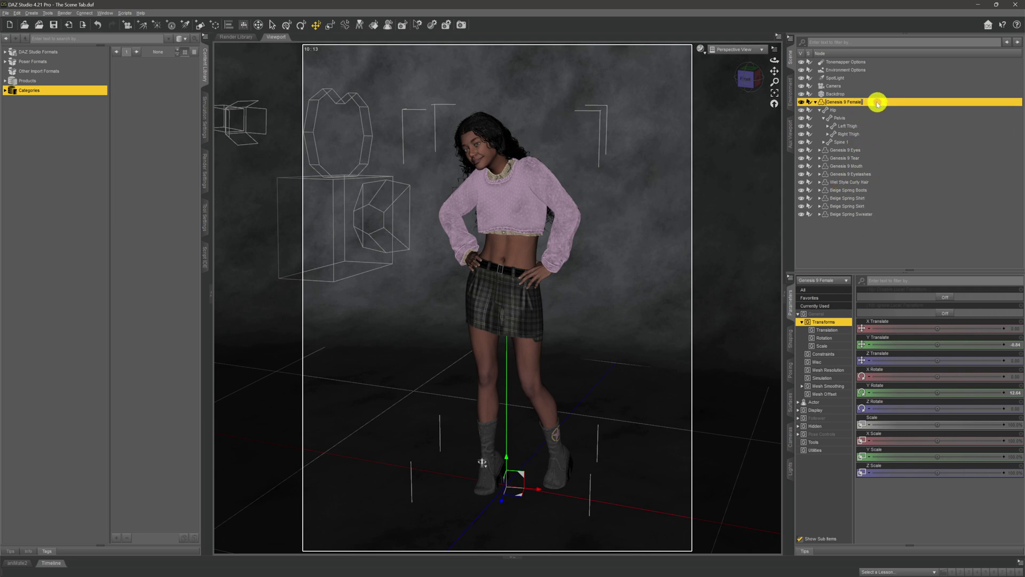
{"action": "left_click", "coordinate": [815, 103]}
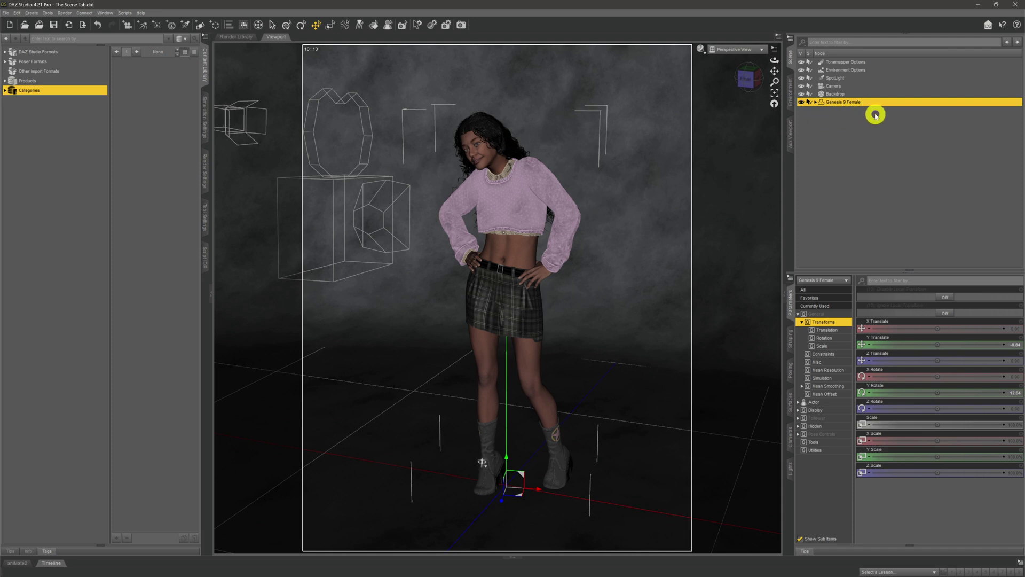
{"action": "left_click", "coordinate": [815, 103]}
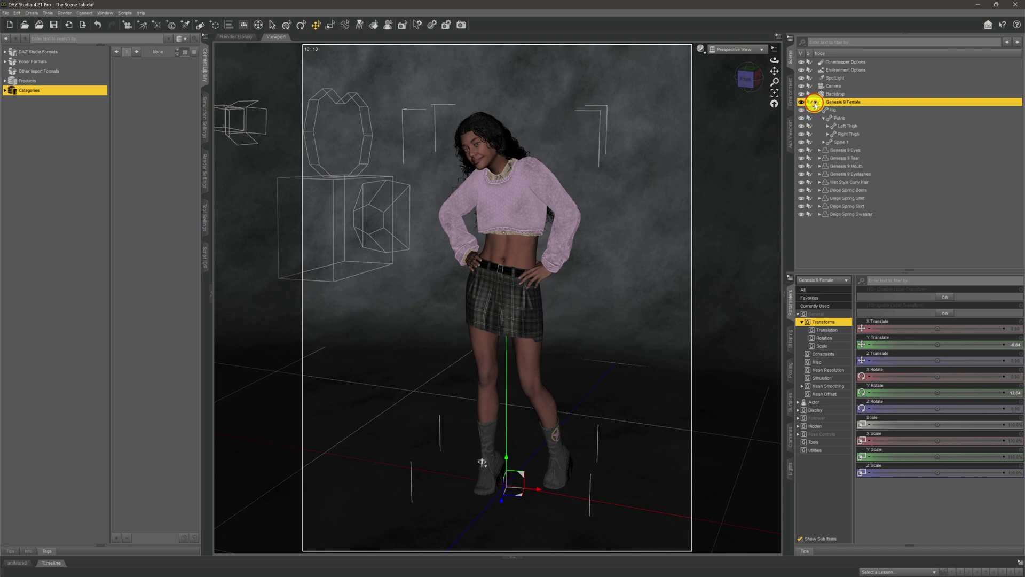
{"action": "double_click", "coordinate": [864, 110]}
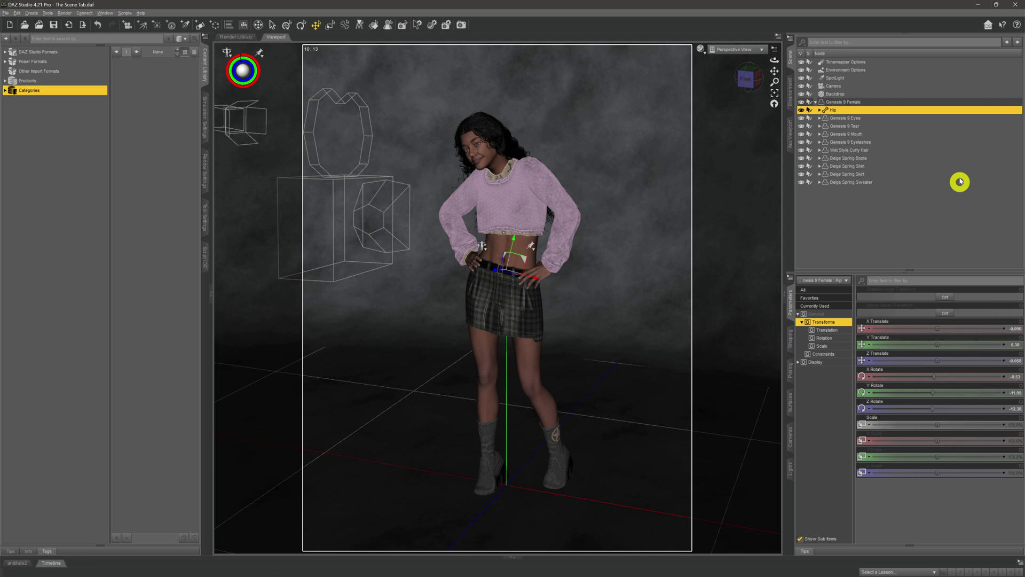
- Select the left thigh, then the curly hair, boots, shirt, skirt and sweater one by one to examine the figure's child items
{"action": "left_click", "coordinate": [530, 350]}
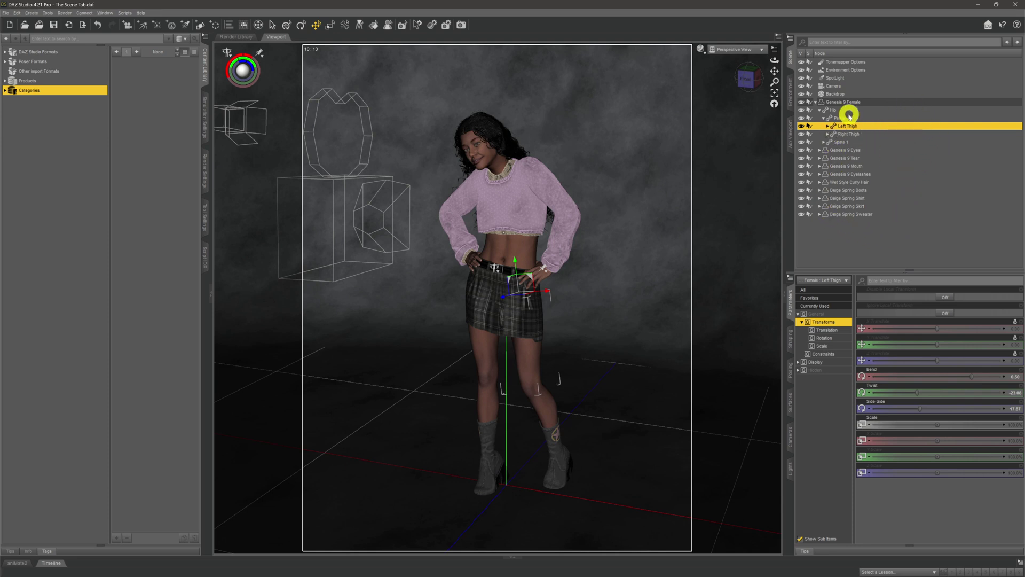
{"action": "left_click", "coordinate": [879, 182]}
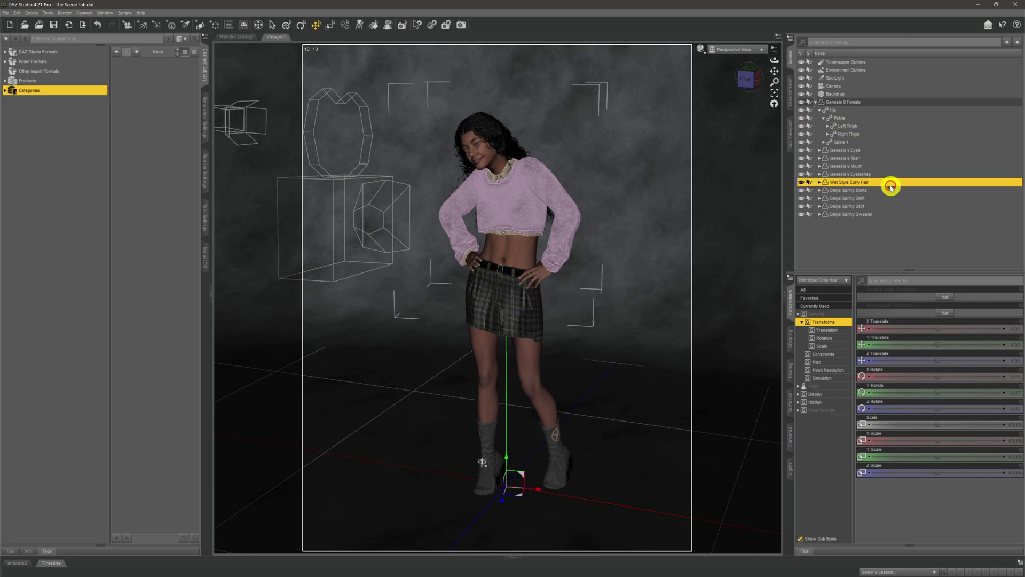
{"action": "left_click", "coordinate": [879, 191]}
{"action": "left_click", "coordinate": [878, 198]}
{"action": "left_click", "coordinate": [881, 206]}
{"action": "left_click", "coordinate": [886, 214]}
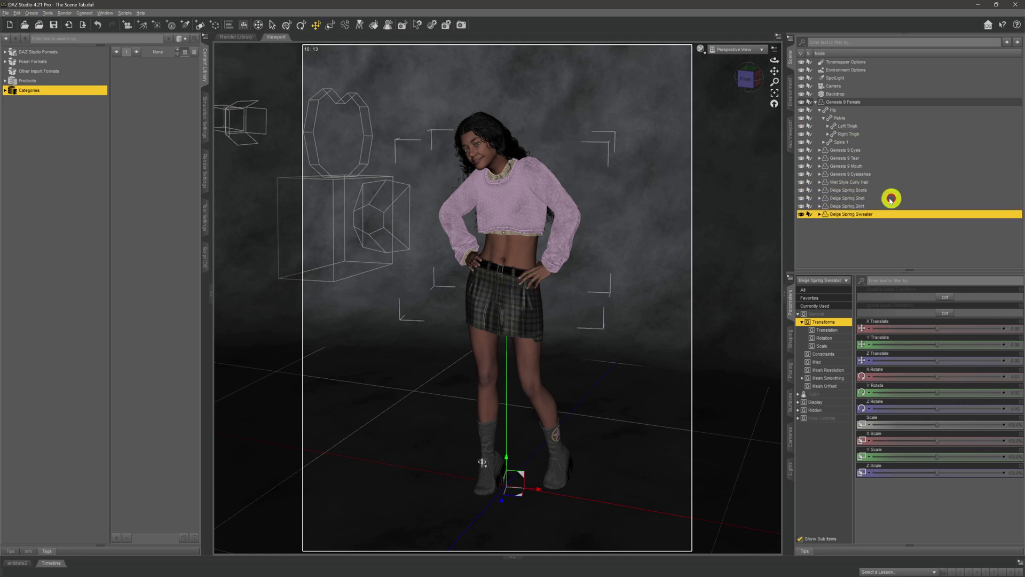
- Try moving the whole Genesis 9 Female figure backward to about -45 on Z, and undo the move
{"action": "left_click", "coordinate": [869, 103]}
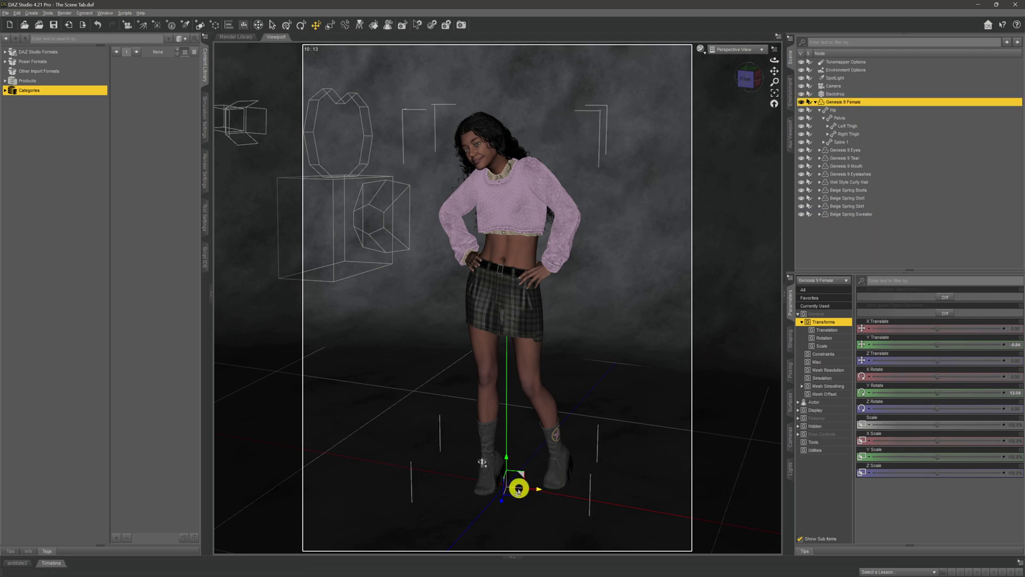
{"action": "left_click_drag", "start_coordinate": [521, 499], "coordinate": [563, 457]}
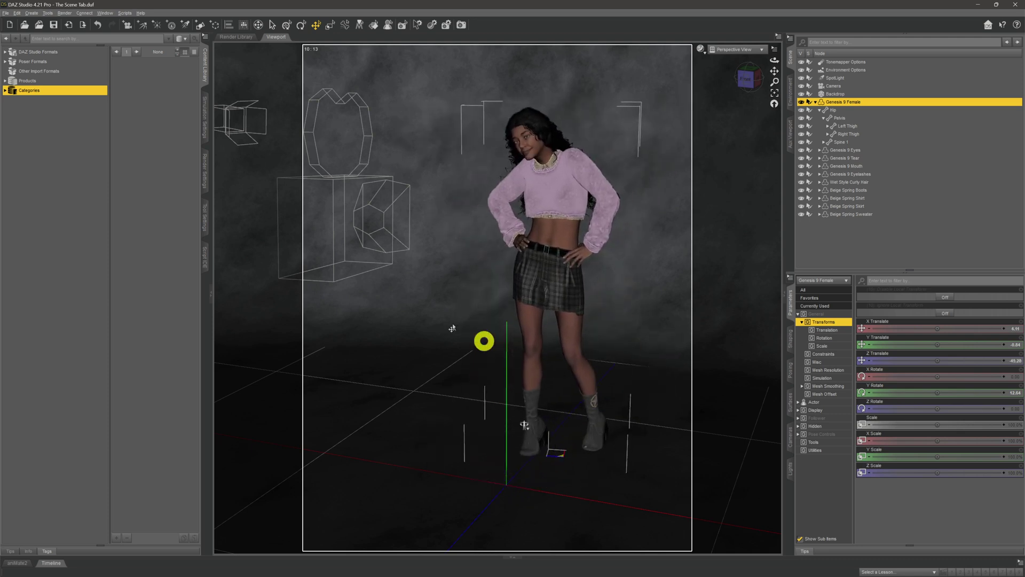
{"action": "left_click", "coordinate": [98, 26]}
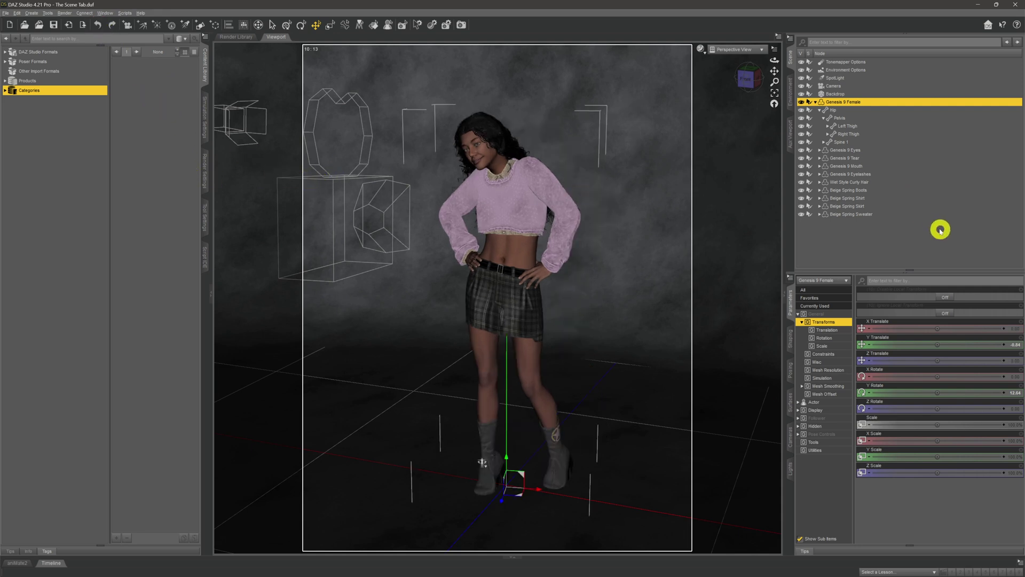
- Try moving only the Beige Spring Boots to about 49 on X and -54 on Z, and undo the move
{"action": "left_click", "coordinate": [854, 190]}
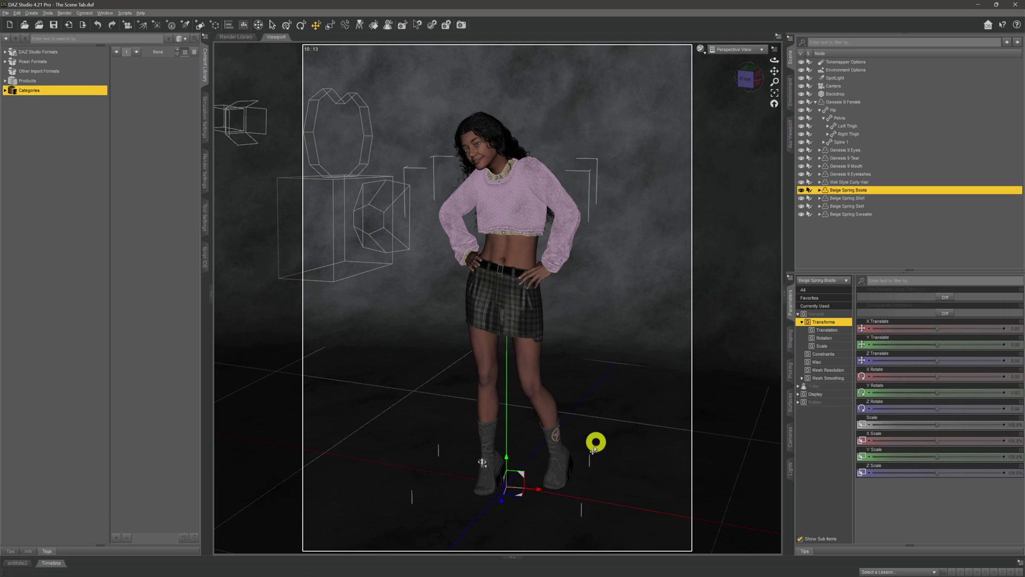
{"action": "left_click_drag", "start_coordinate": [522, 490], "coordinate": [638, 451]}
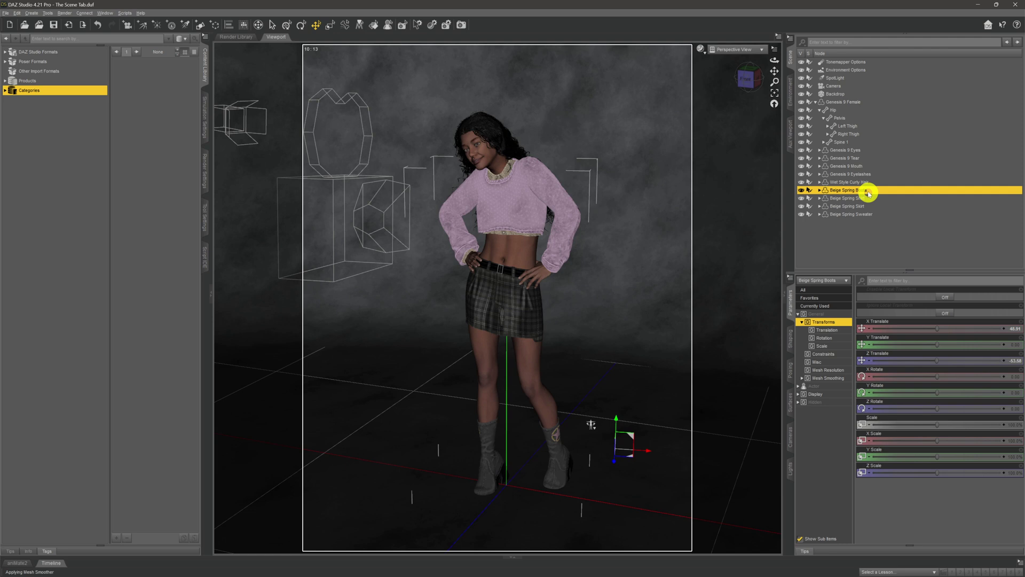
{"action": "left_click", "coordinate": [97, 24]}
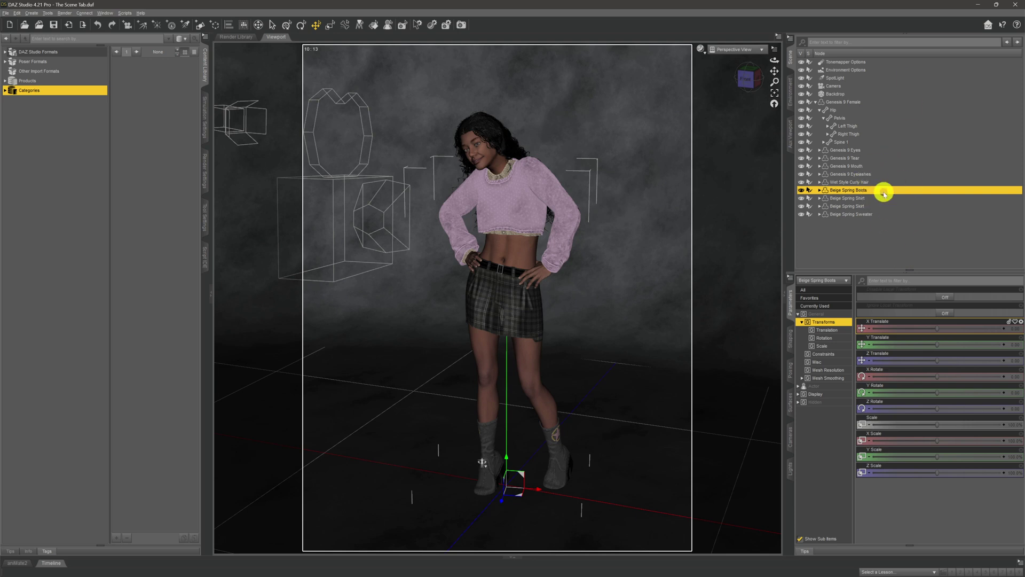
- Select the Genesis 9 Female node, collapse its hierarchy and expand it again
{"action": "left_click", "coordinate": [858, 102]}
{"action": "double_click", "coordinate": [871, 101]}
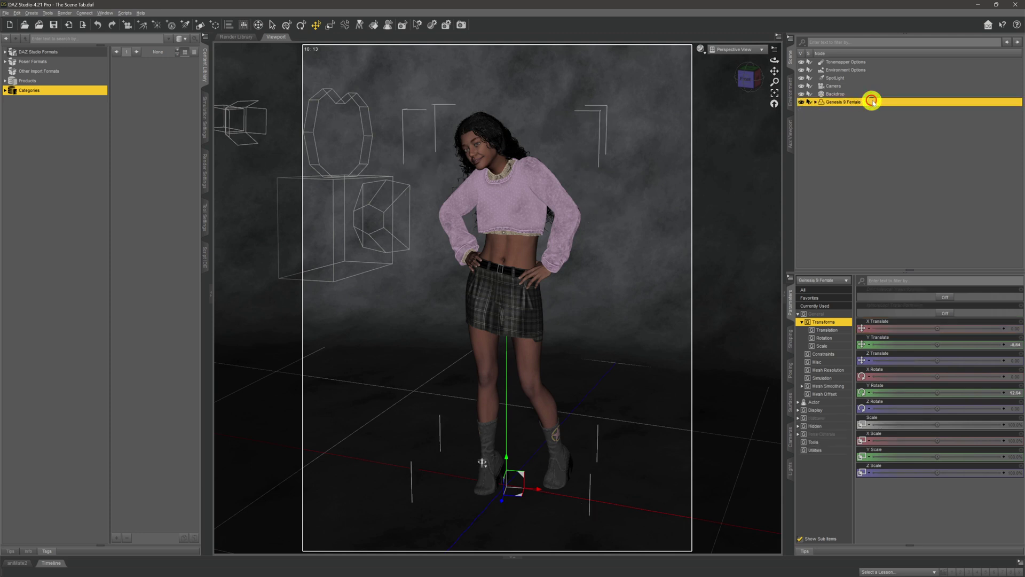
{"action": "left_click", "coordinate": [816, 102]}
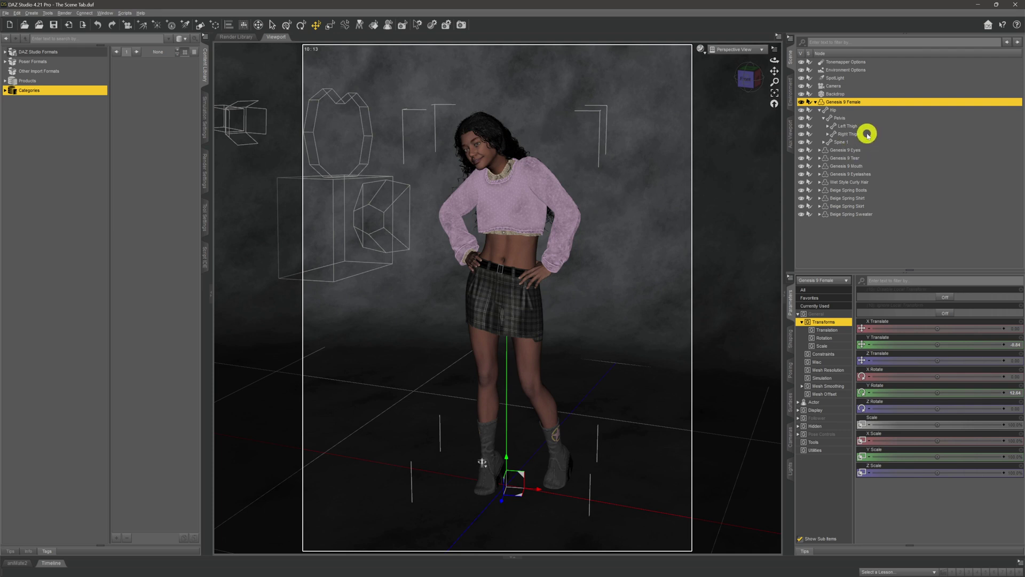
- Open the bone hierarchy level by level from Spine 1 through Spine 4, Neck 1 and Neck 2 to the Head
{"action": "left_click", "coordinate": [852, 143]}
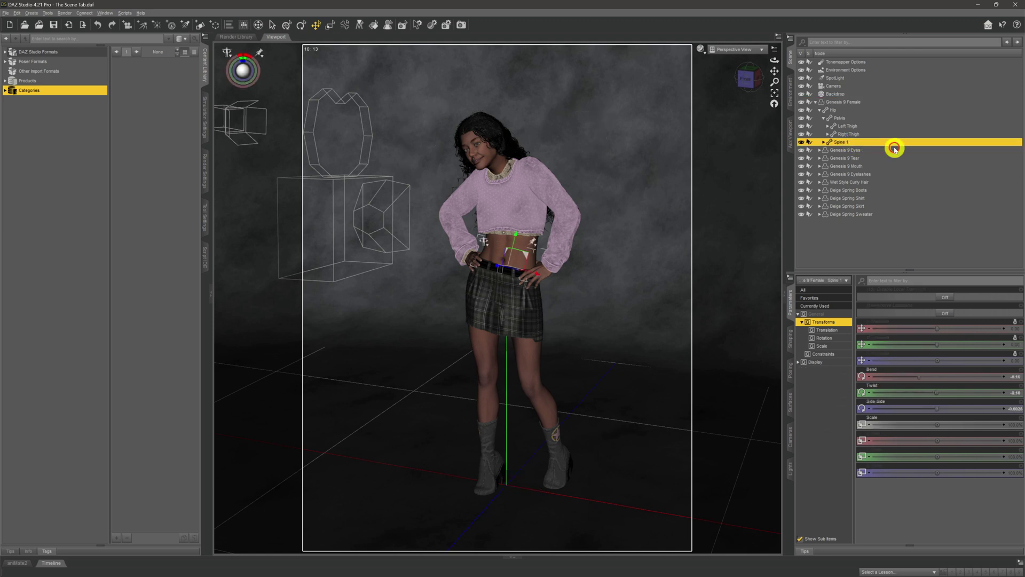
{"action": "left_click", "coordinate": [884, 150]}
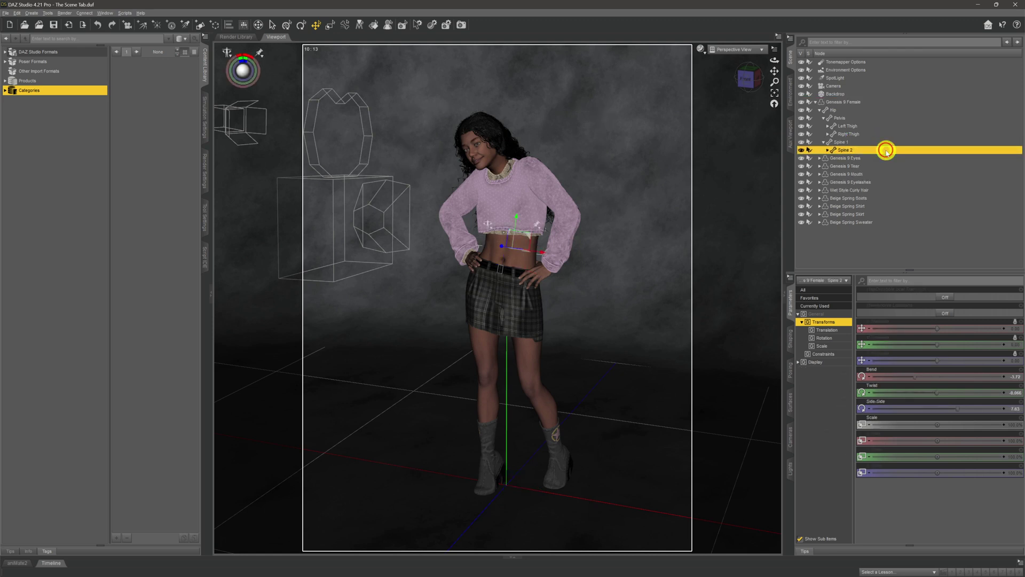
{"action": "left_click", "coordinate": [890, 158]}
{"action": "left_click", "coordinate": [894, 166]}
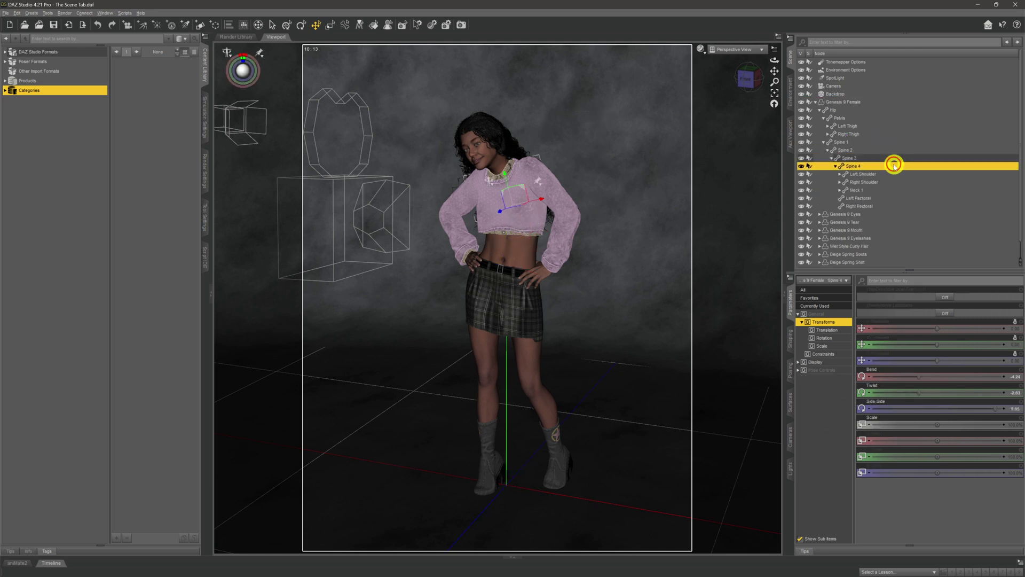
{"action": "left_click", "coordinate": [897, 190]}
{"action": "left_click", "coordinate": [904, 198]}
{"action": "left_click", "coordinate": [907, 206]}
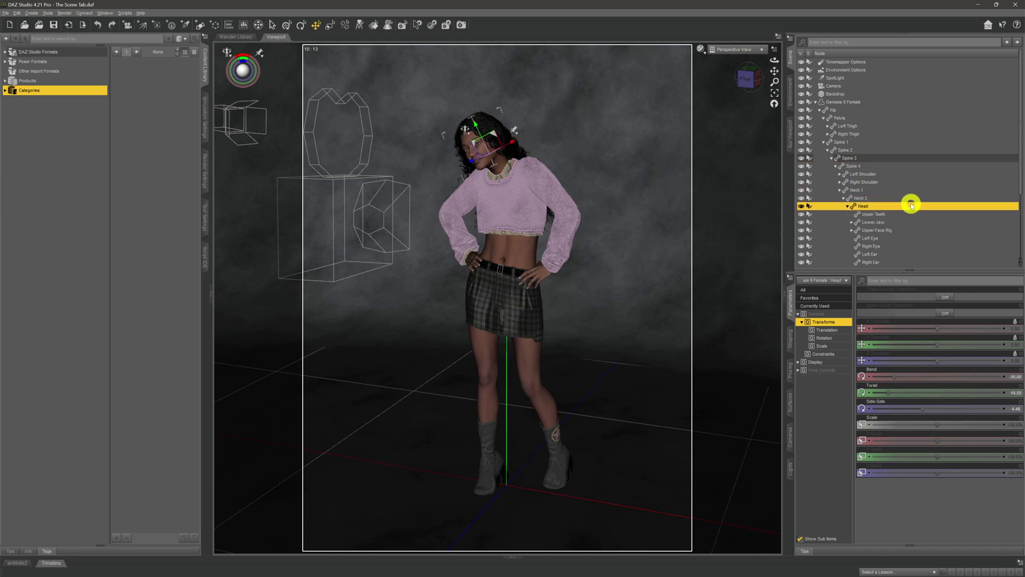
- Collapse the bone hierarchy level by level from the Head back up to Spine 1
{"action": "left_click", "coordinate": [896, 209]}
{"action": "left_click", "coordinate": [894, 207]}
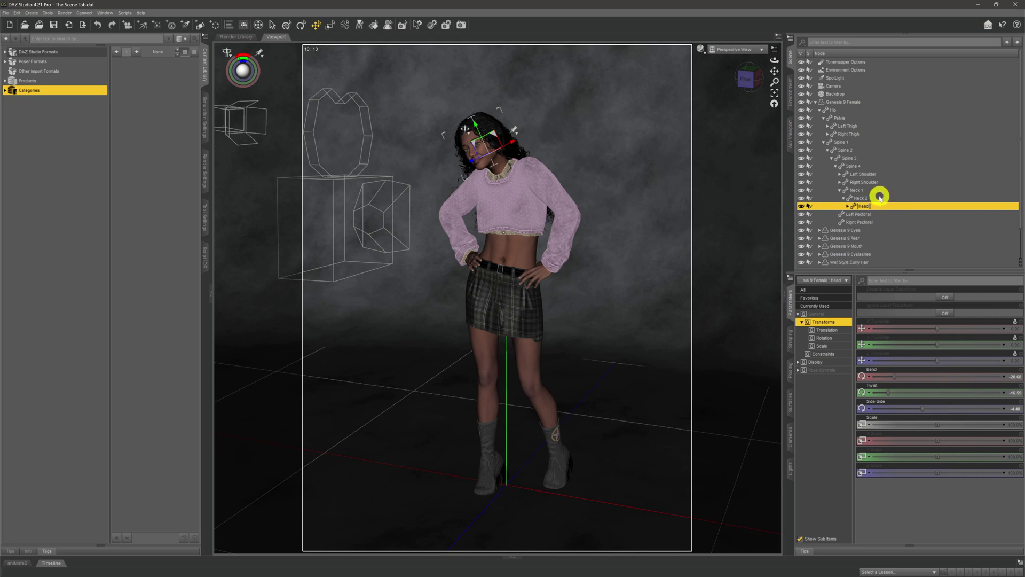
{"action": "left_click", "coordinate": [878, 197]}
{"action": "left_click", "coordinate": [869, 191]}
{"action": "left_click", "coordinate": [853, 166]}
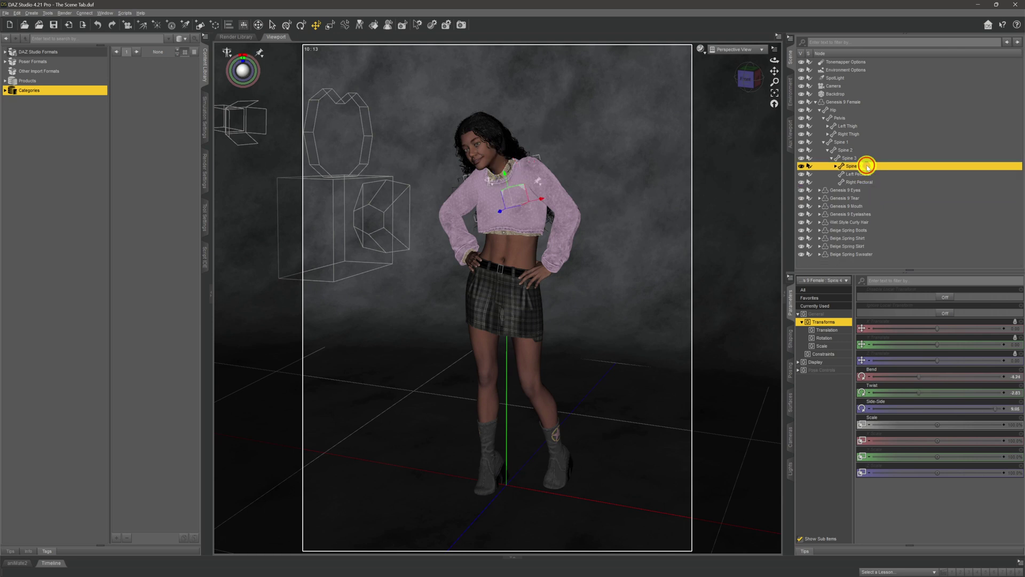
{"action": "left_click", "coordinate": [854, 158]}
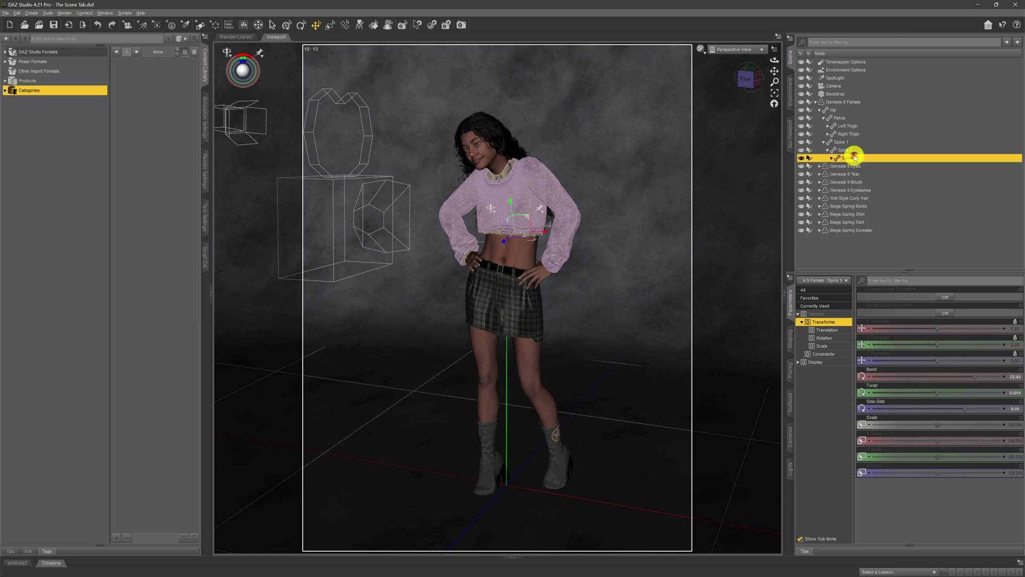
{"action": "left_click", "coordinate": [852, 151]}
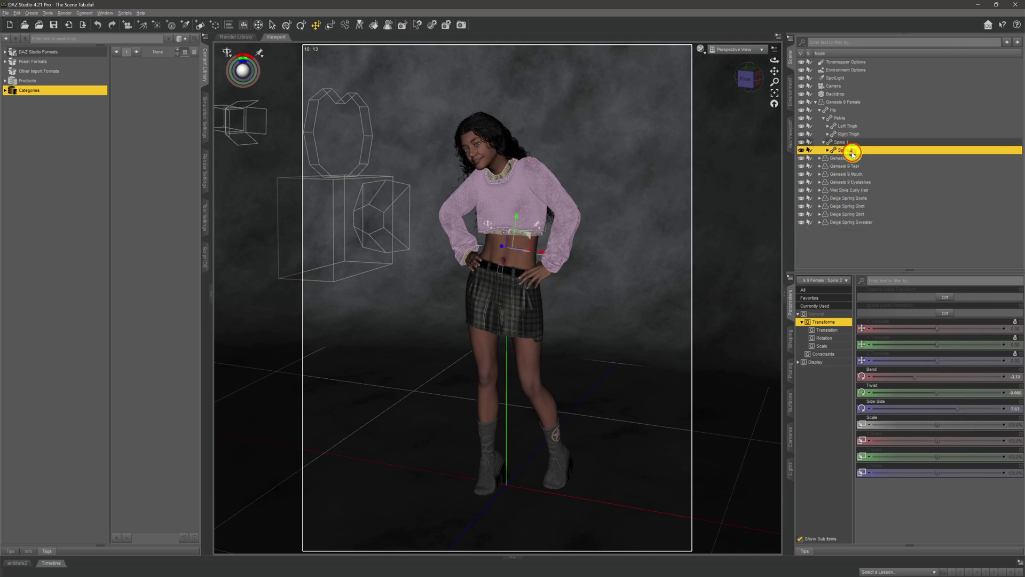
{"action": "left_click", "coordinate": [853, 143]}
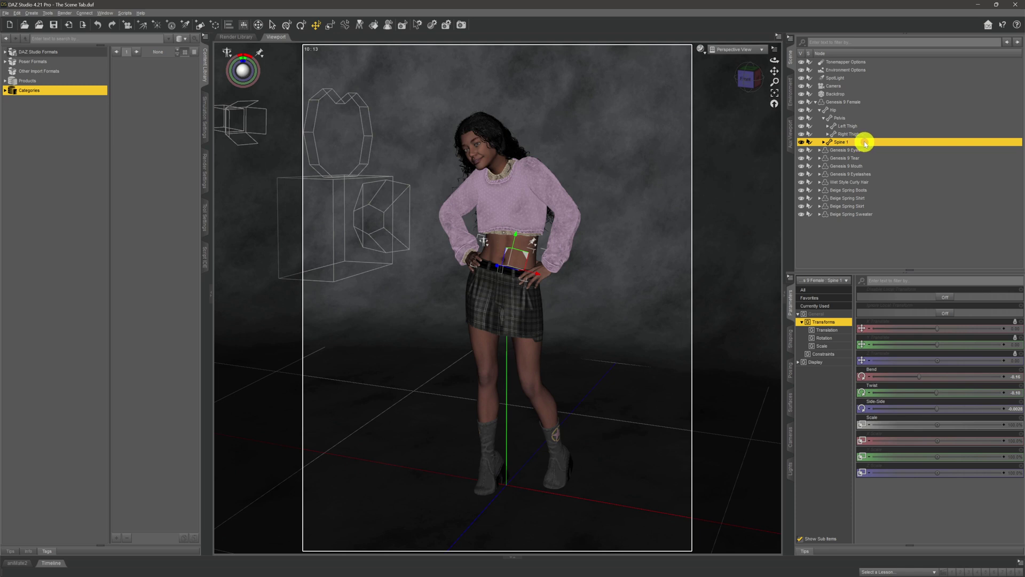
- Expand every bone below Spine 1 using Expand from Selected and look through the arm, hand and head bones
{"action": "right_click", "coordinate": [867, 143]}
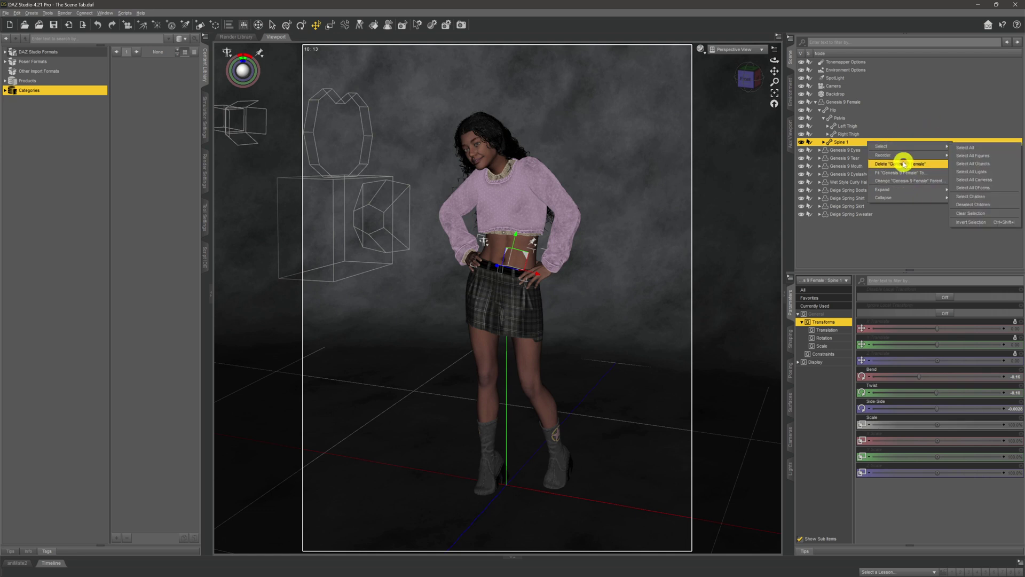
{"action": "mouse_move", "coordinate": [913, 193]}
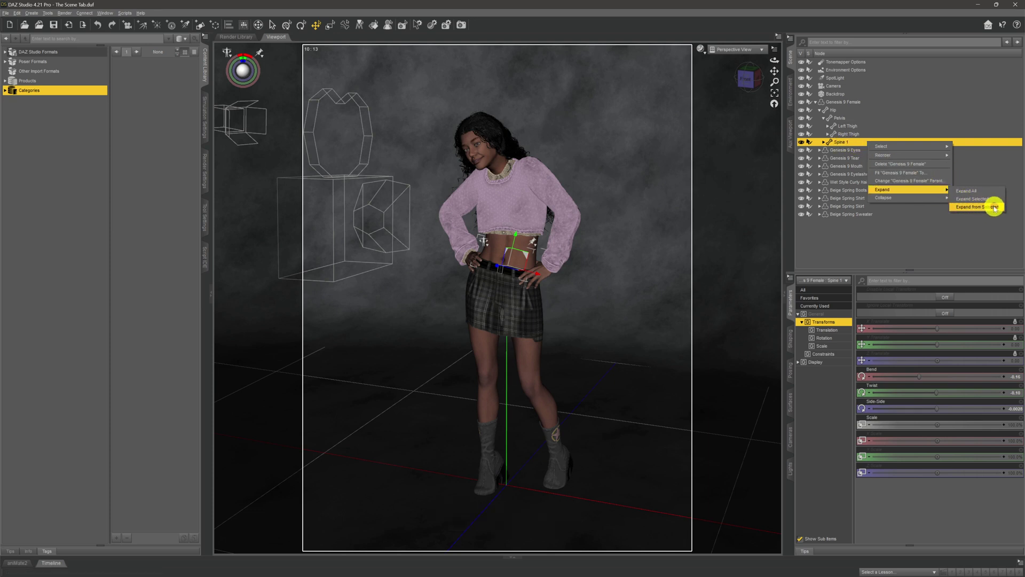
{"action": "left_click", "coordinate": [994, 207]}
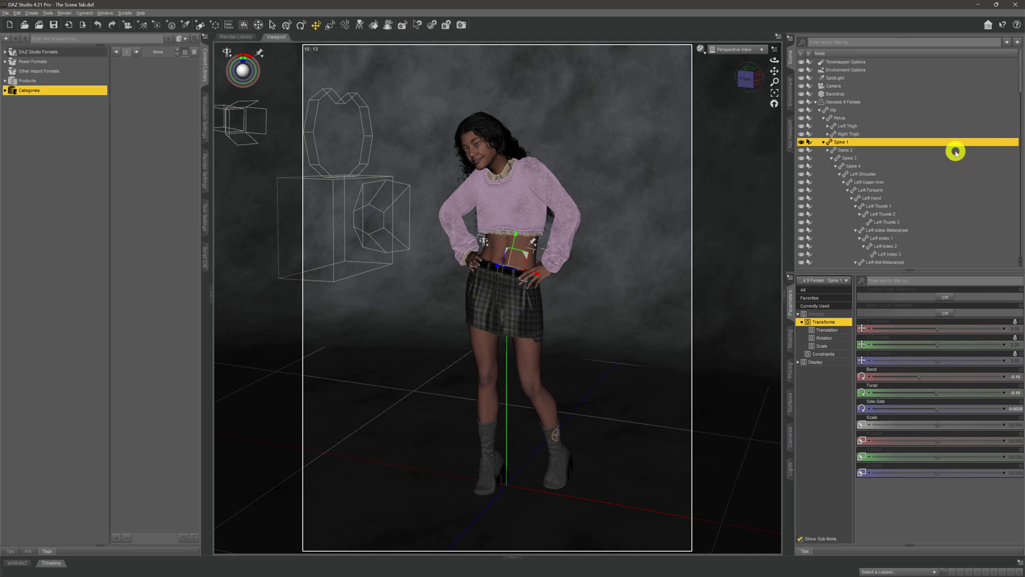
{"action": "scroll", "coordinate": [944, 153], "scroll_direction": "down", "scroll_amount": 1}
{"action": "scroll", "coordinate": [944, 153], "scroll_direction": "down", "scroll_amount": 10}
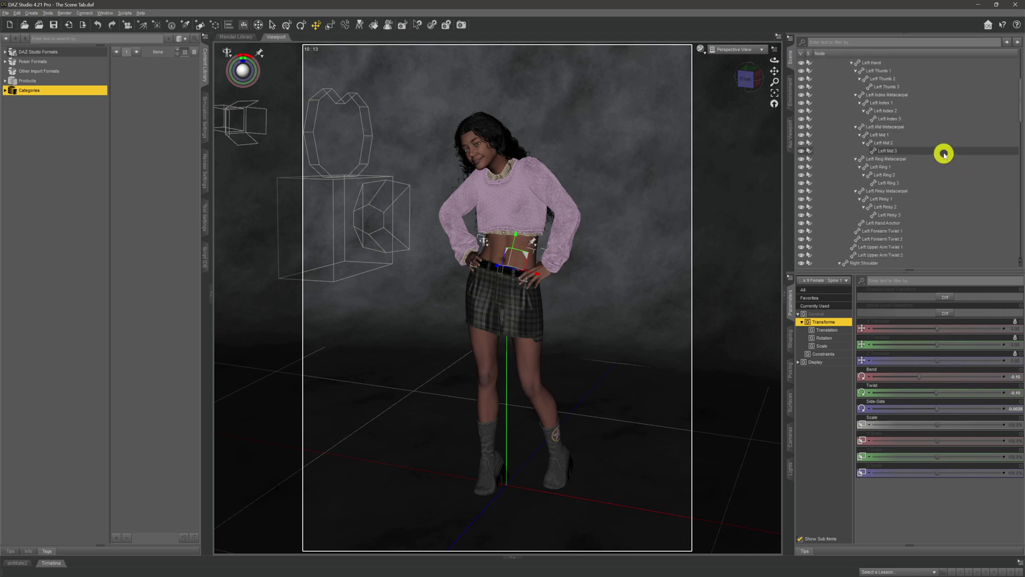
{"action": "scroll", "coordinate": [939, 173], "scroll_direction": "down", "scroll_amount": 6}
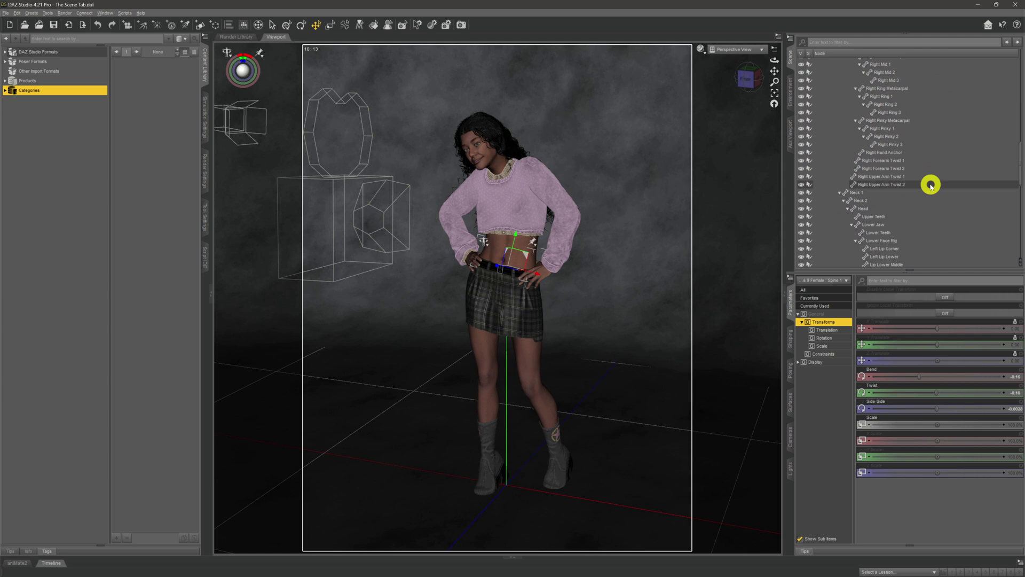
- Collapse every bone below Spine 1 using Collapse from Selected, and collapse the Genesis 9 Female node
{"action": "scroll", "coordinate": [928, 172], "scroll_direction": "up", "scroll_amount": 13}
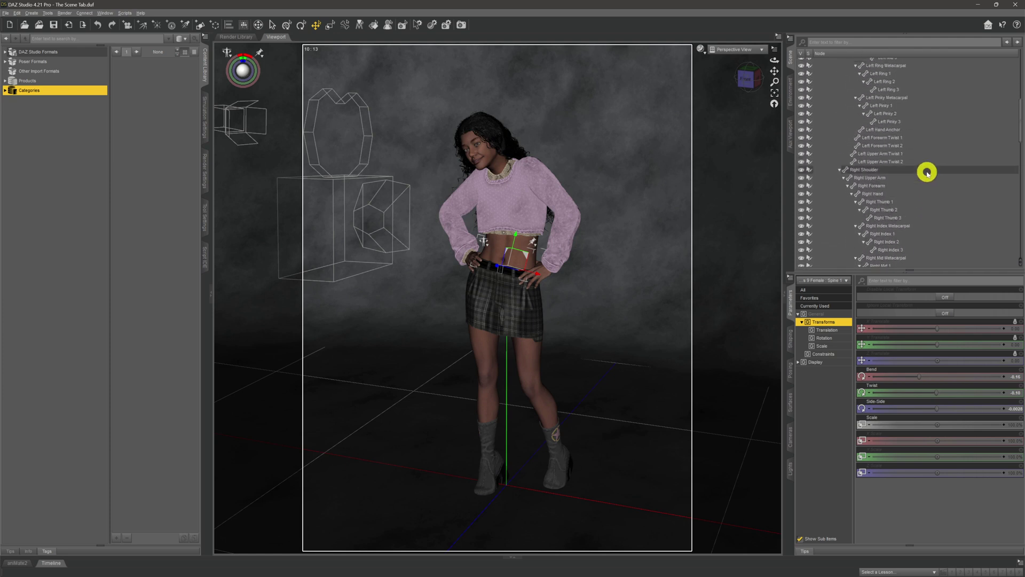
{"action": "scroll", "coordinate": [902, 168], "scroll_direction": "up", "scroll_amount": 2}
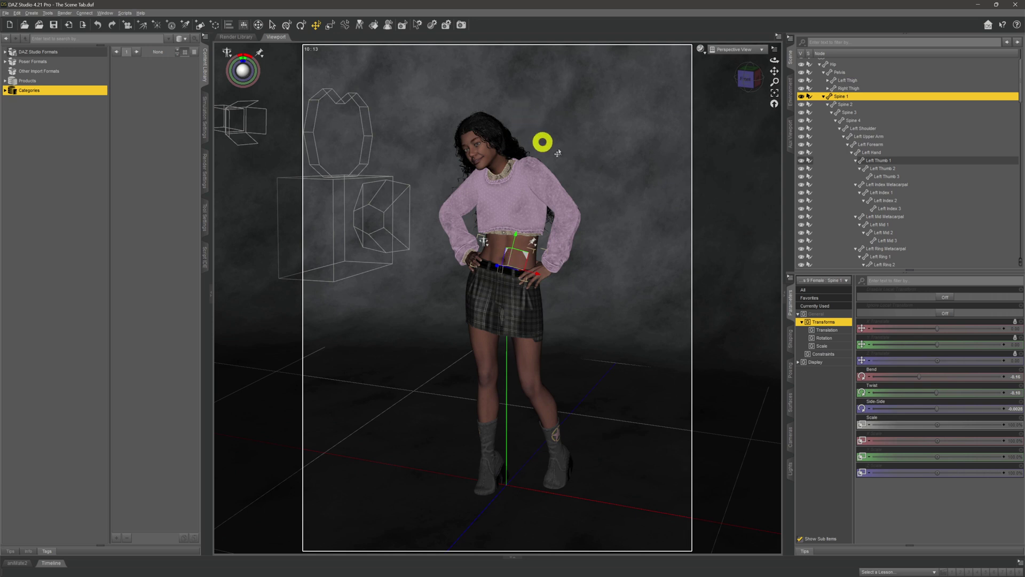
{"action": "right_click", "coordinate": [888, 97]}
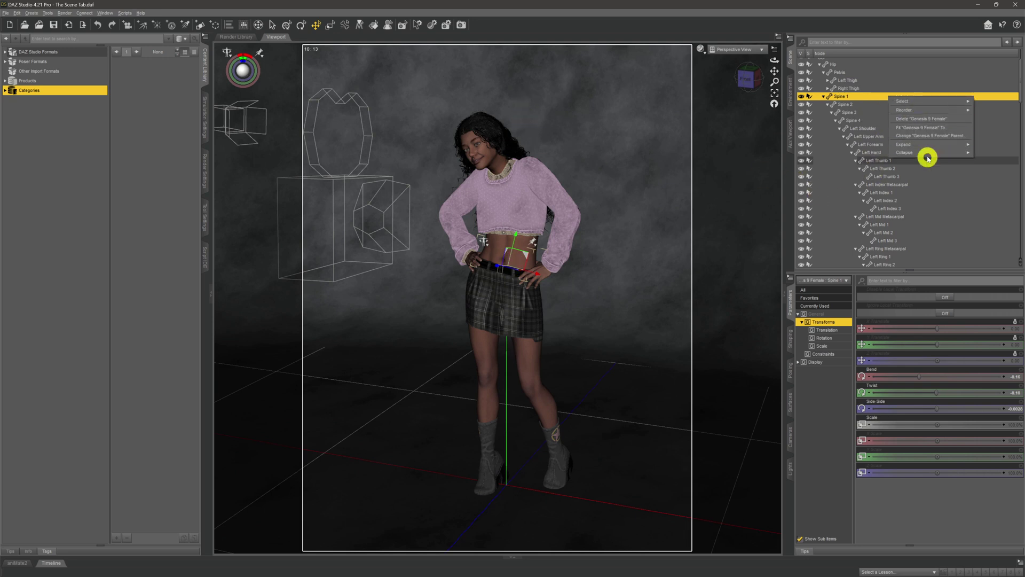
{"action": "mouse_move", "coordinate": [924, 153]}
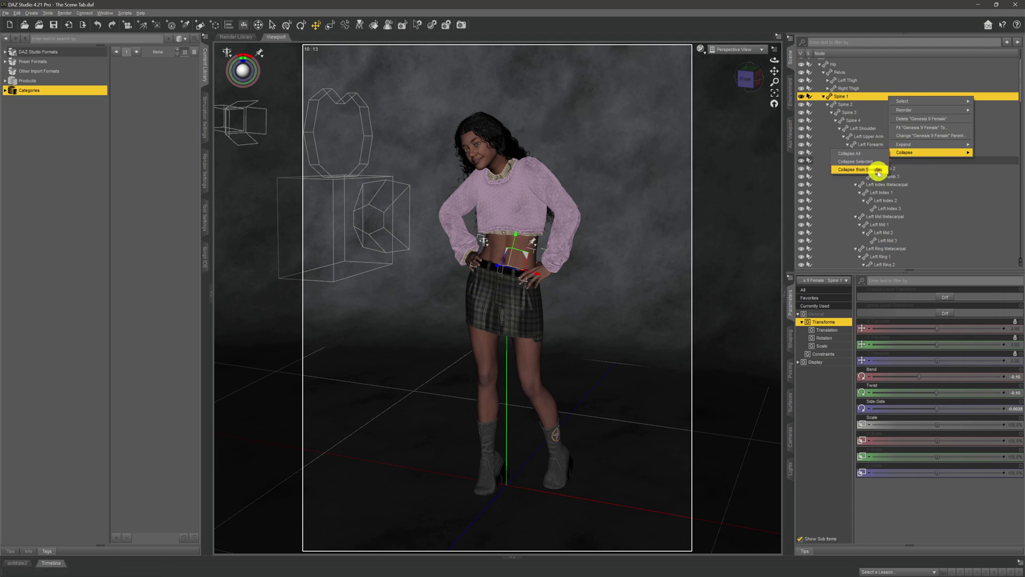
{"action": "left_click", "coordinate": [860, 169]}
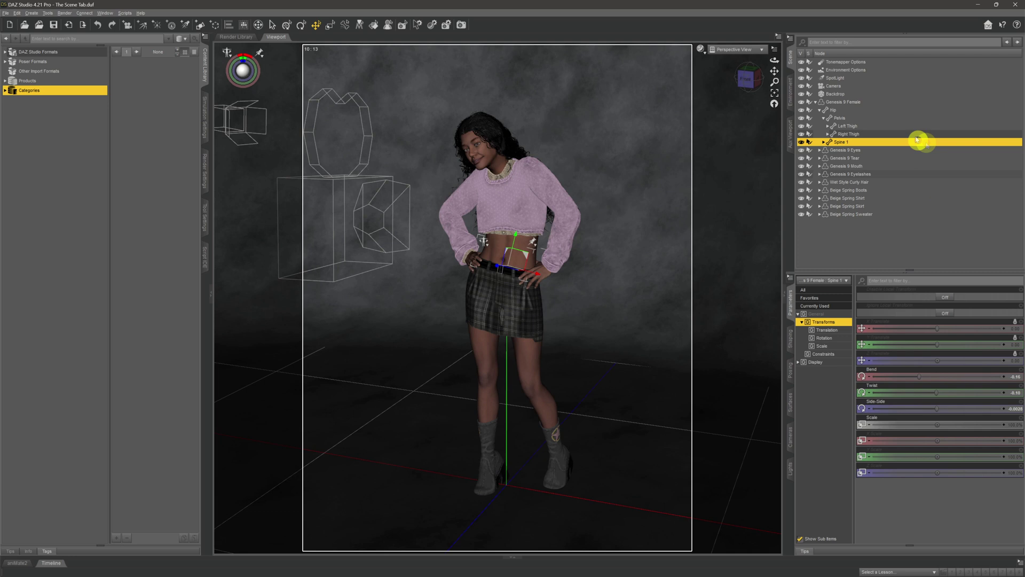
{"action": "left_click", "coordinate": [873, 103]}
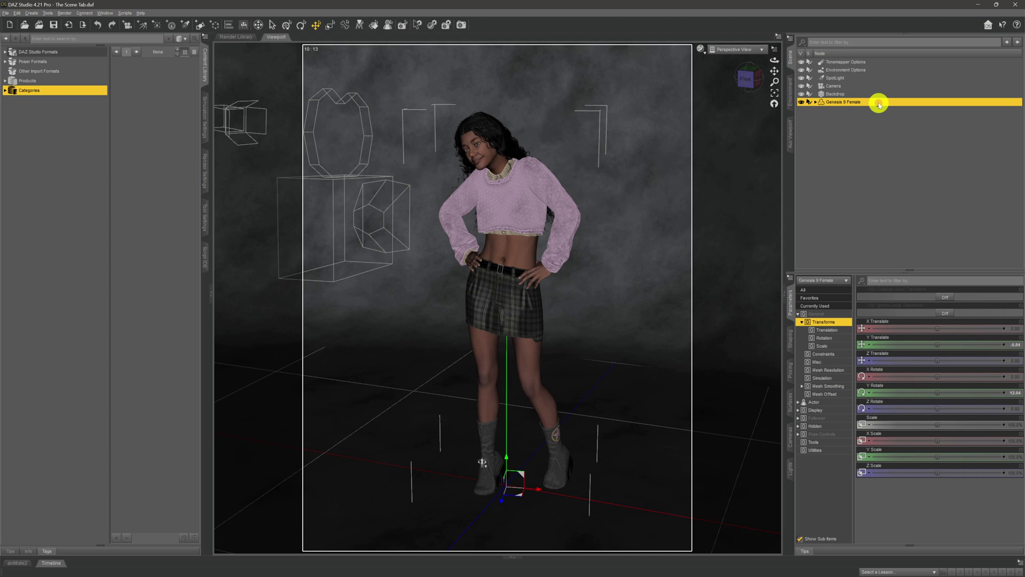
- Clear the figure selection, select the camera by picking it in the viewport, and deselect it
{"action": "left_click", "coordinate": [870, 166]}
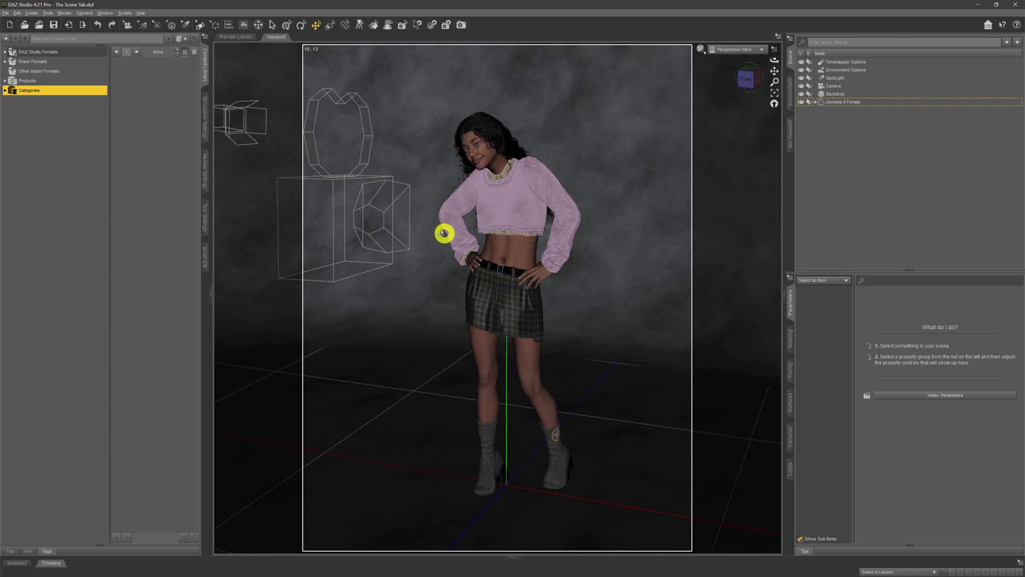
{"action": "left_click", "coordinate": [369, 214]}
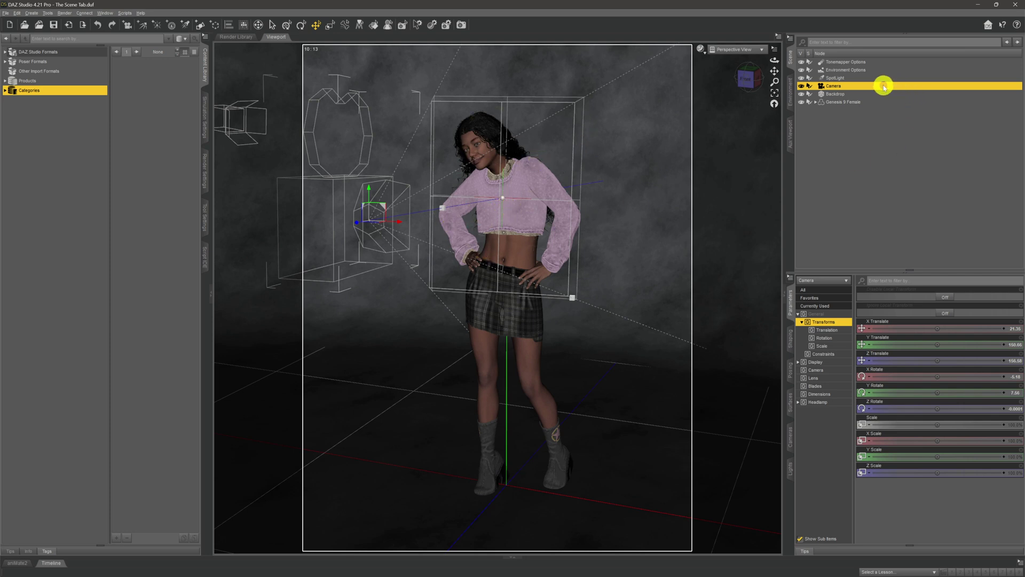
{"action": "left_click", "coordinate": [828, 124]}
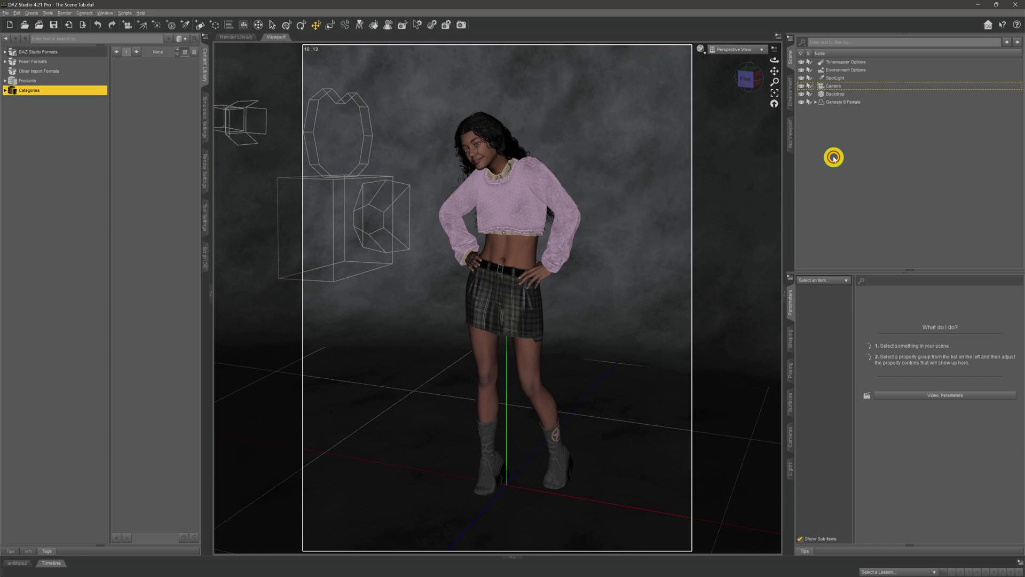
- Orbit to a frontal view where the camera overlaps the figure, try picking objects at the torso, and clear the selection
{"action": "left_click_drag", "start_coordinate": [775, 61], "coordinate": [777, 62]}
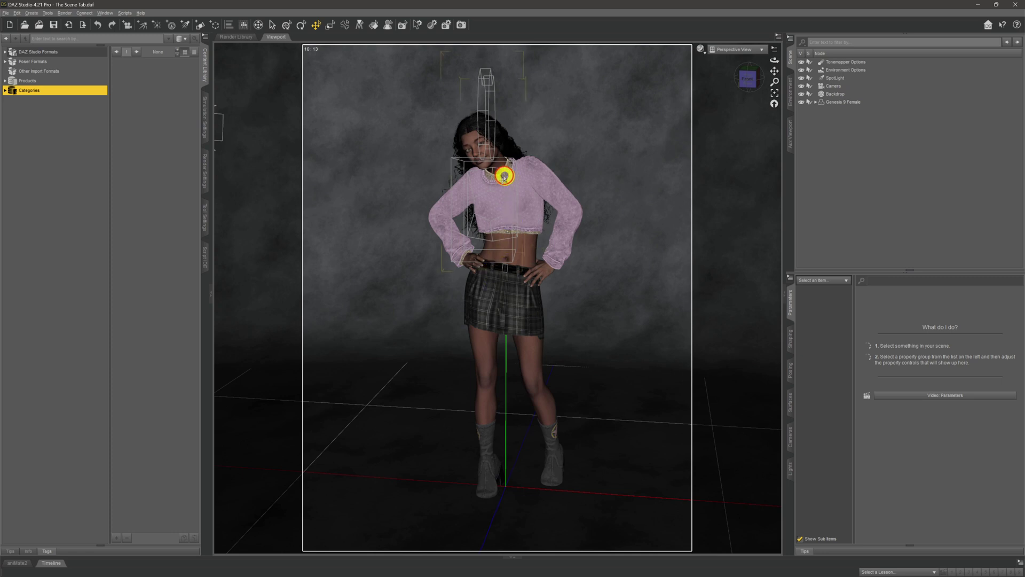
{"action": "left_click", "coordinate": [501, 206]}
{"action": "left_click", "coordinate": [817, 199]}
{"action": "left_click", "coordinate": [500, 201]}
{"action": "left_click", "coordinate": [864, 144]}
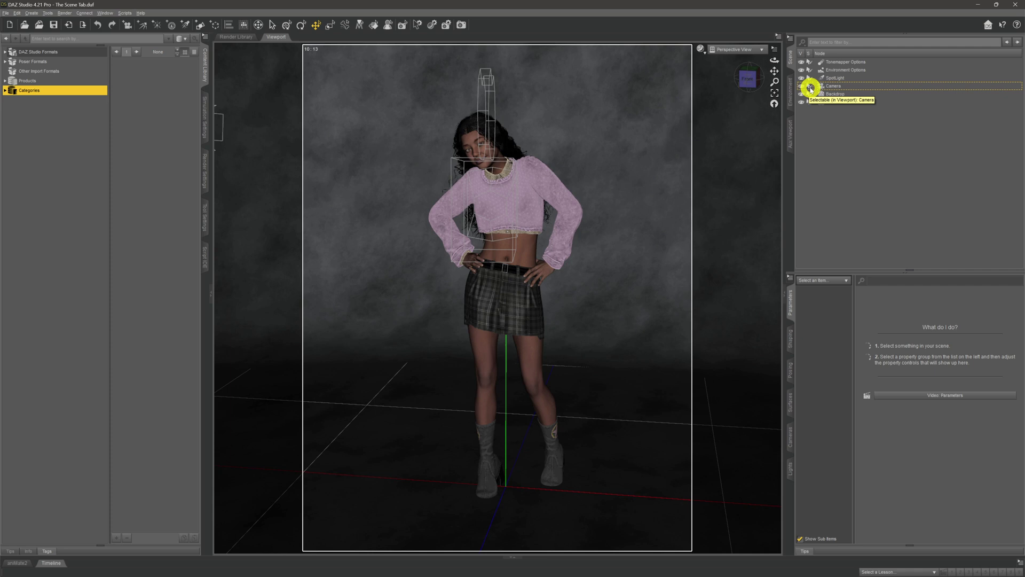
- Make the Camera unselectable in the viewport and pick the figure's Spine 4, neck and Spine 1 bones through it
{"action": "left_click", "coordinate": [821, 150]}
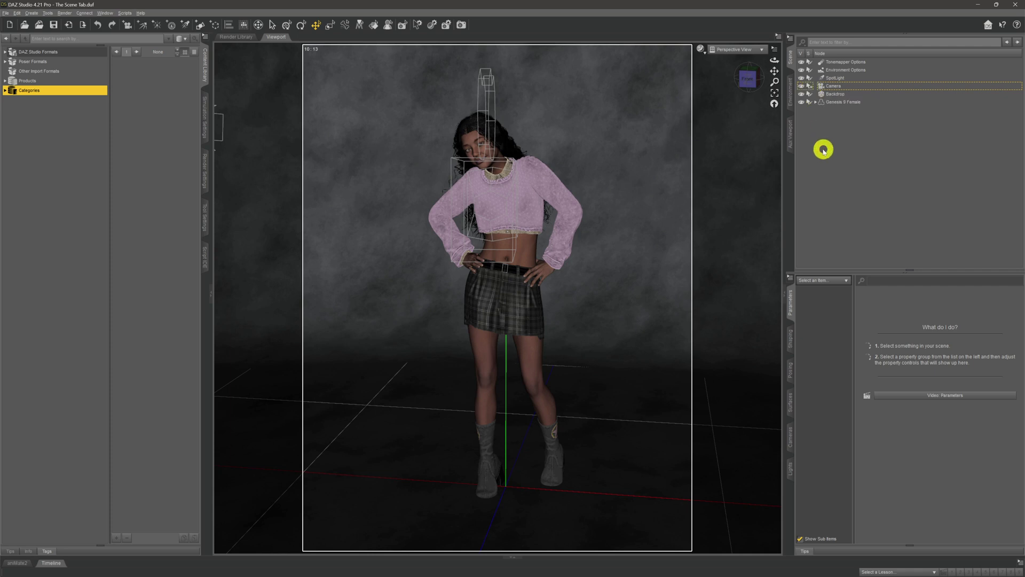
{"action": "left_click", "coordinate": [490, 195]}
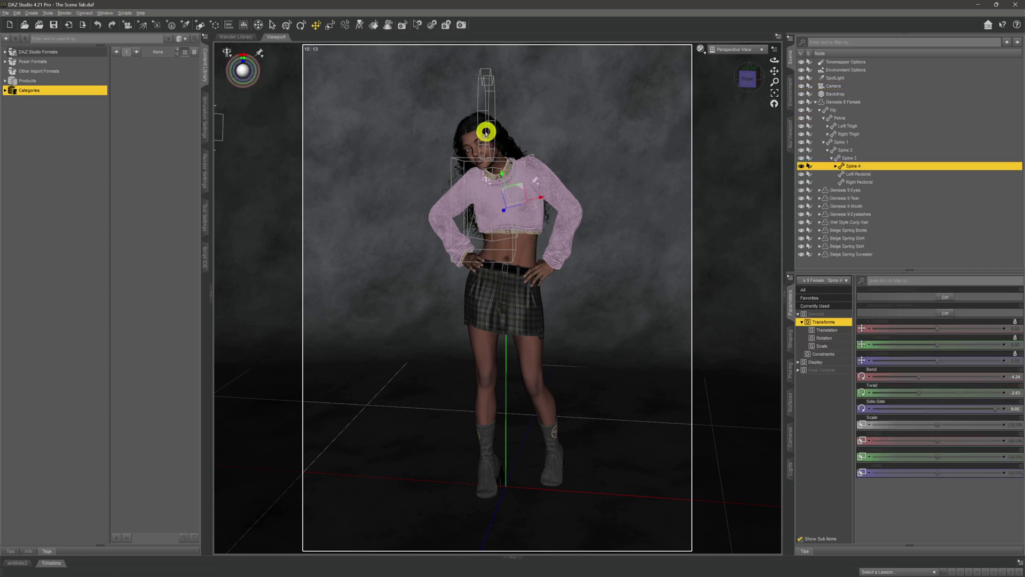
{"action": "left_click", "coordinate": [484, 130]}
{"action": "left_click", "coordinate": [488, 248]}
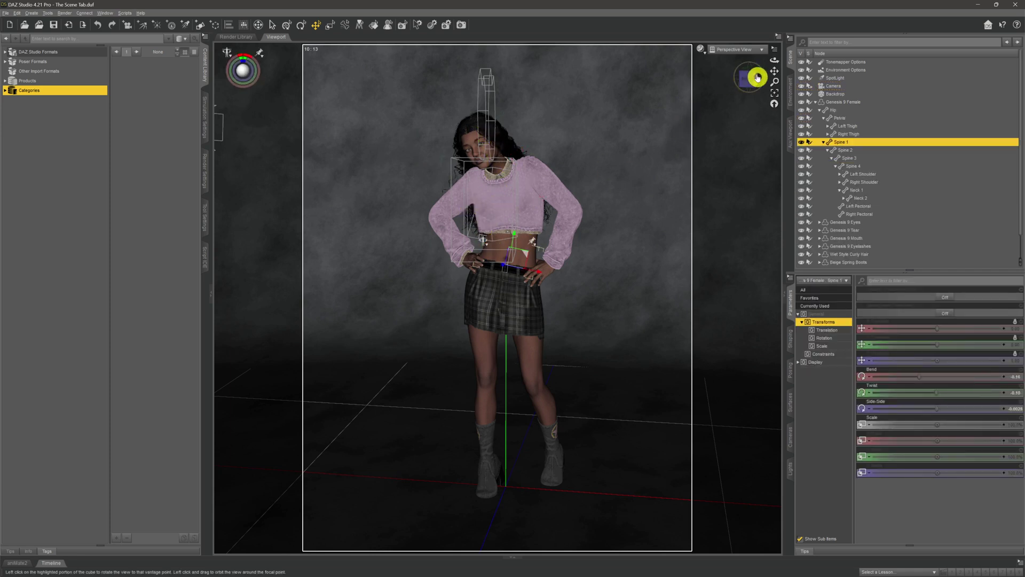
- Try picking the camera in the viewport from a left side view, and select Camera from the Scene list instead
{"action": "left_click_drag", "start_coordinate": [771, 59], "coordinate": [588, 86]}
{"action": "left_click", "coordinate": [483, 224]}
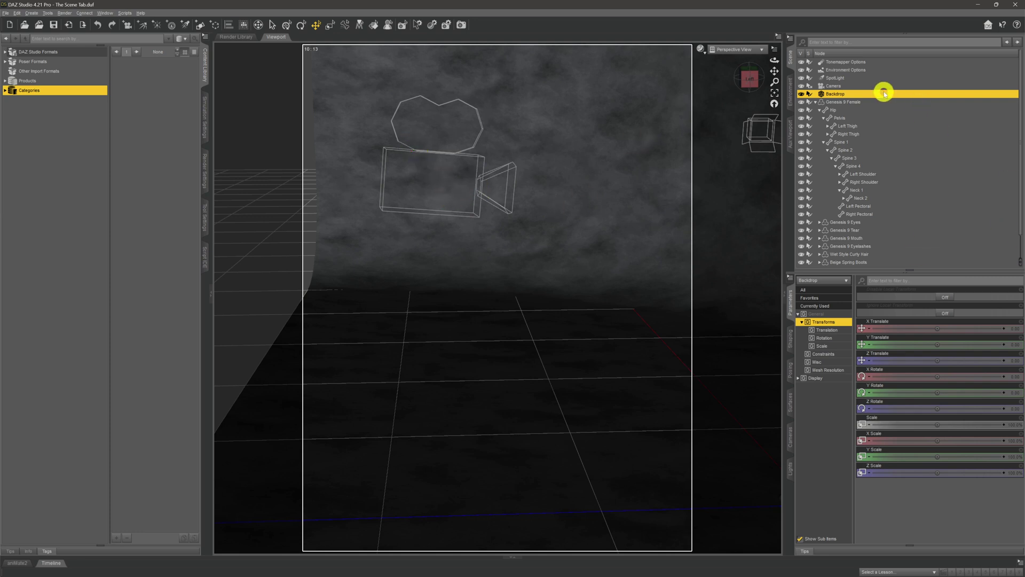
{"action": "left_click", "coordinate": [856, 86]}
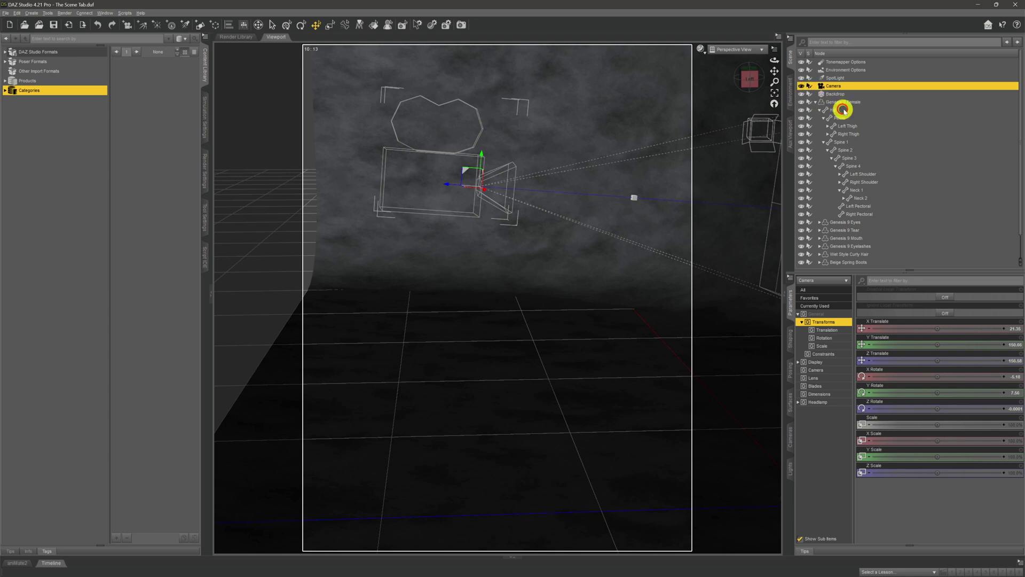
{"action": "left_click", "coordinate": [862, 118]}
{"action": "left_click", "coordinate": [461, 193]}
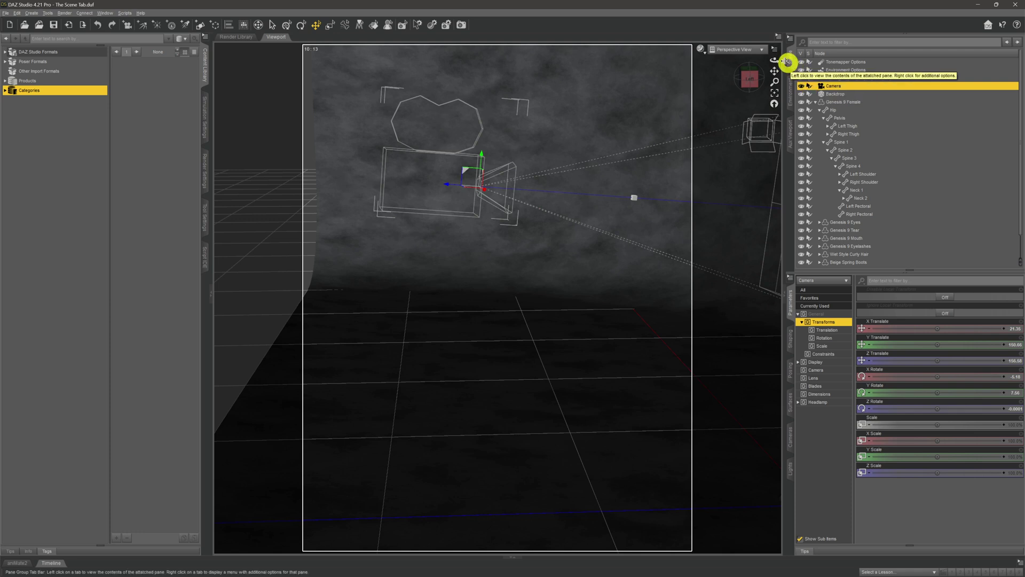
- Orbit back until the figure is in view, select Genesis 9 Female and collapse its hierarchy
{"action": "left_click_drag", "start_coordinate": [777, 61], "coordinate": [780, 65]}
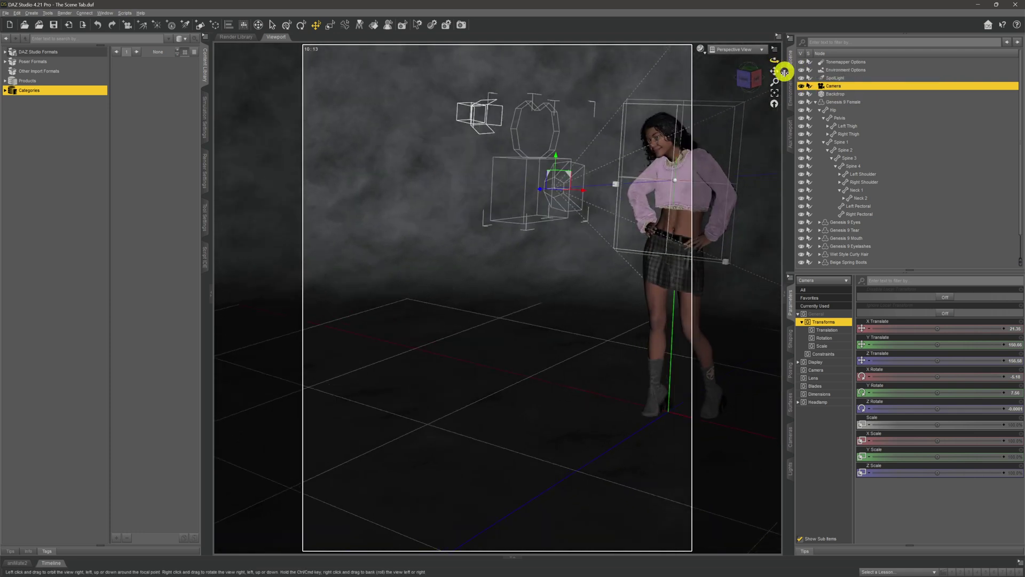
{"action": "left_click", "coordinate": [839, 100]}
{"action": "left_click", "coordinate": [815, 102]}
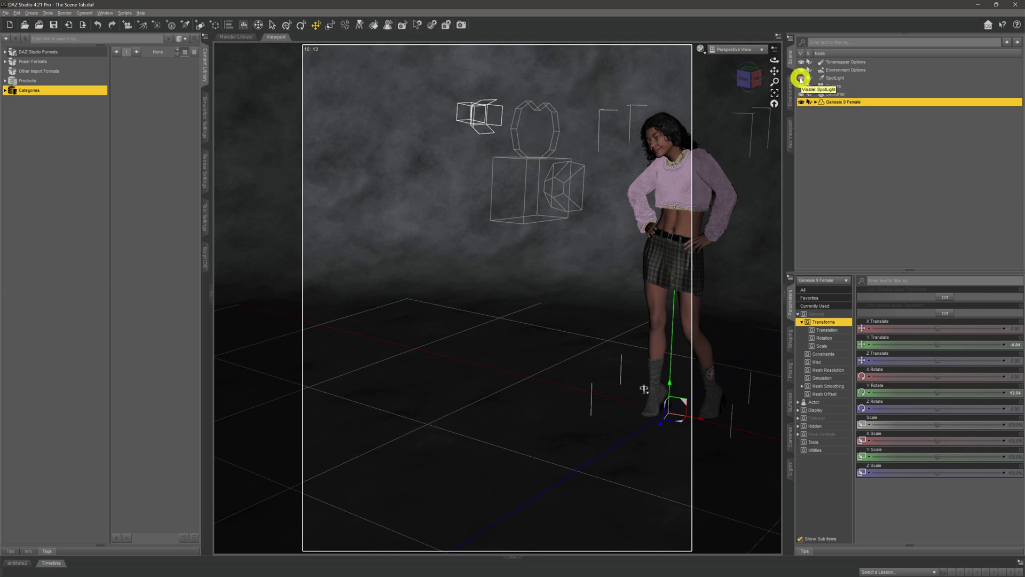
- Hide the SpotLight using its visibility setting in the Scene list and show it again
{"action": "left_click", "coordinate": [801, 79]}
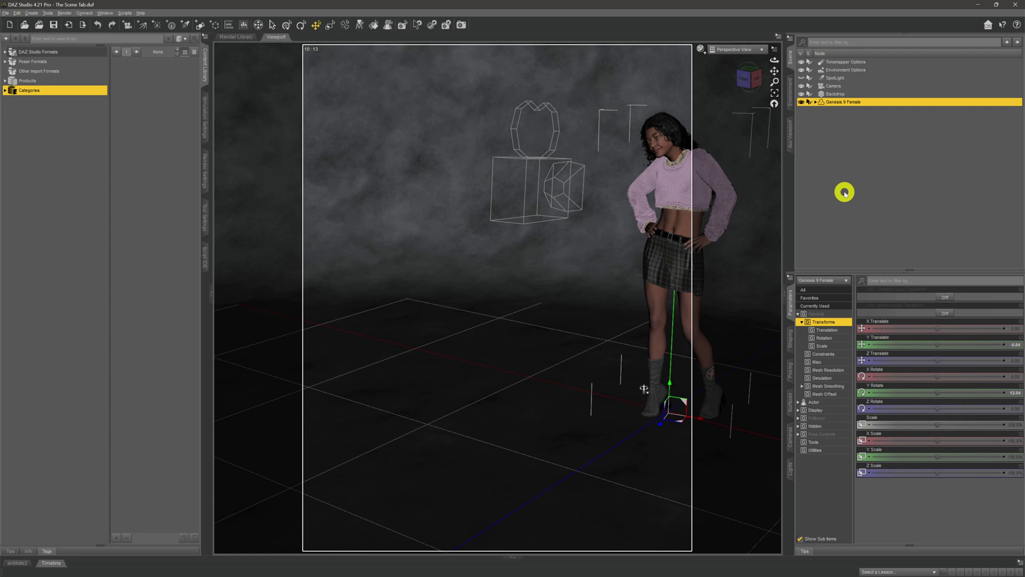
{"action": "left_click", "coordinate": [802, 79]}
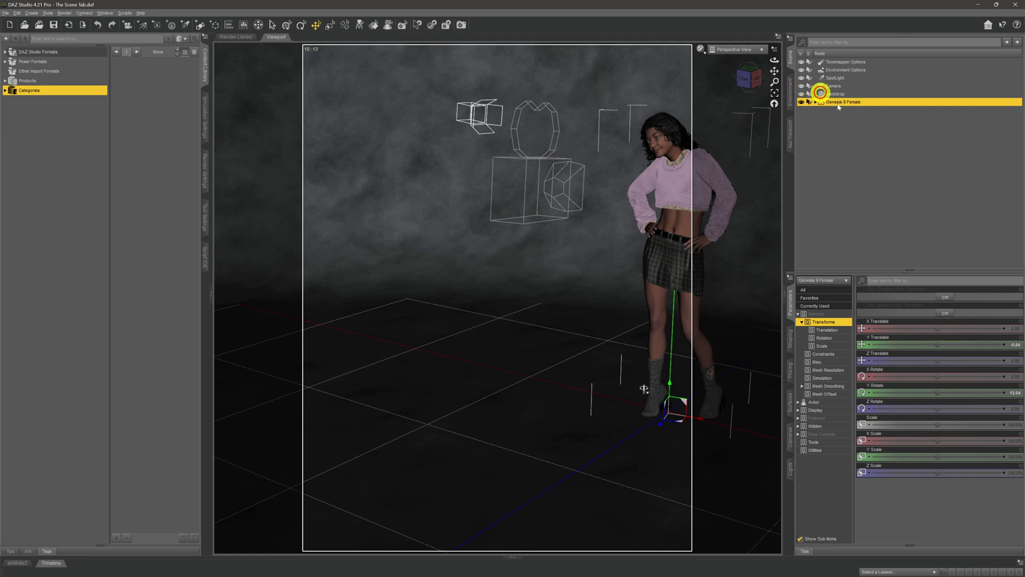
- Clear the selection, hide the Camera node and switch the viewport to look through the Camera
{"action": "left_click", "coordinate": [865, 145]}
{"action": "left_click", "coordinate": [802, 86]}
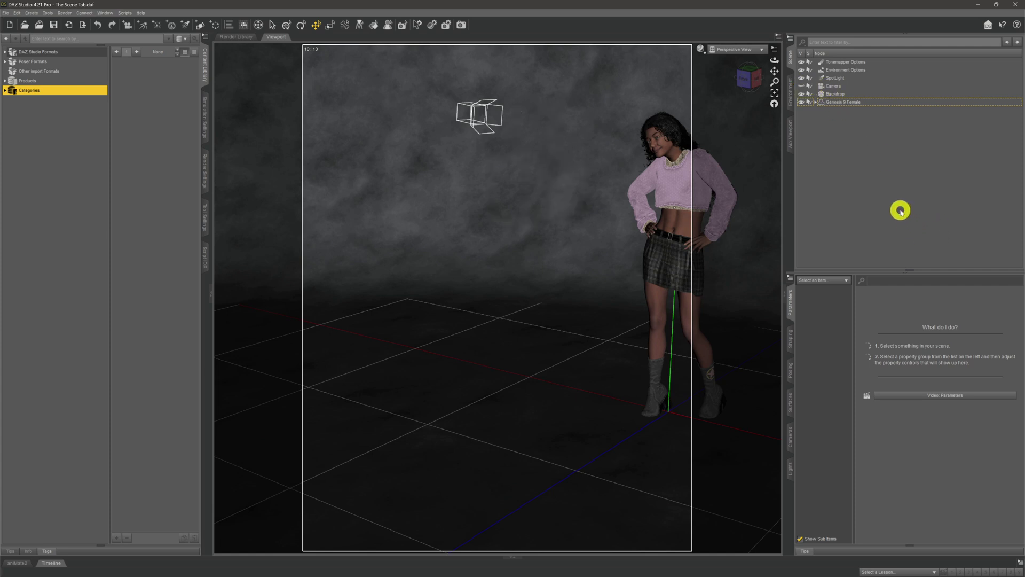
{"action": "left_click", "coordinate": [742, 52]}
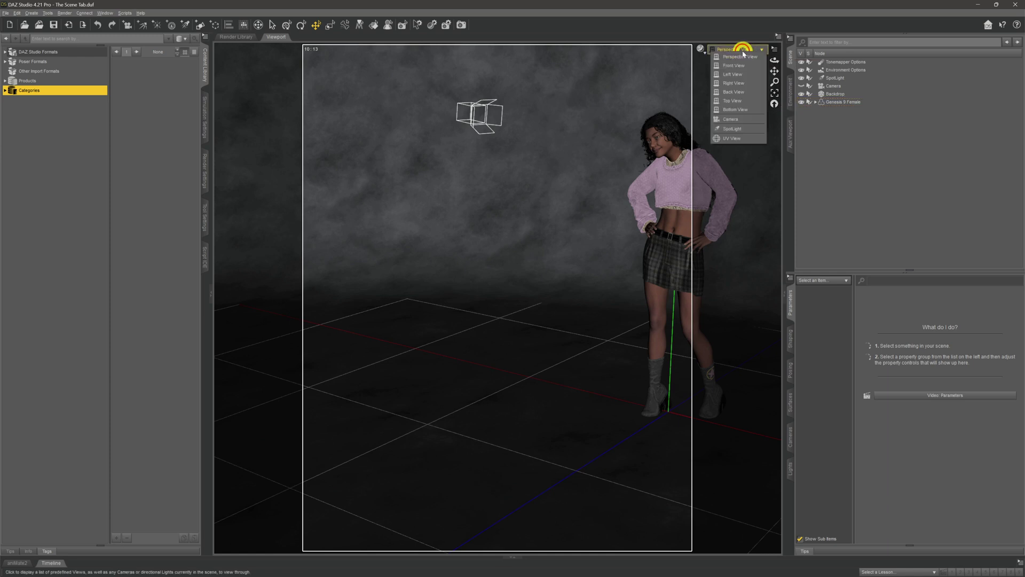
{"action": "left_click", "coordinate": [743, 120]}
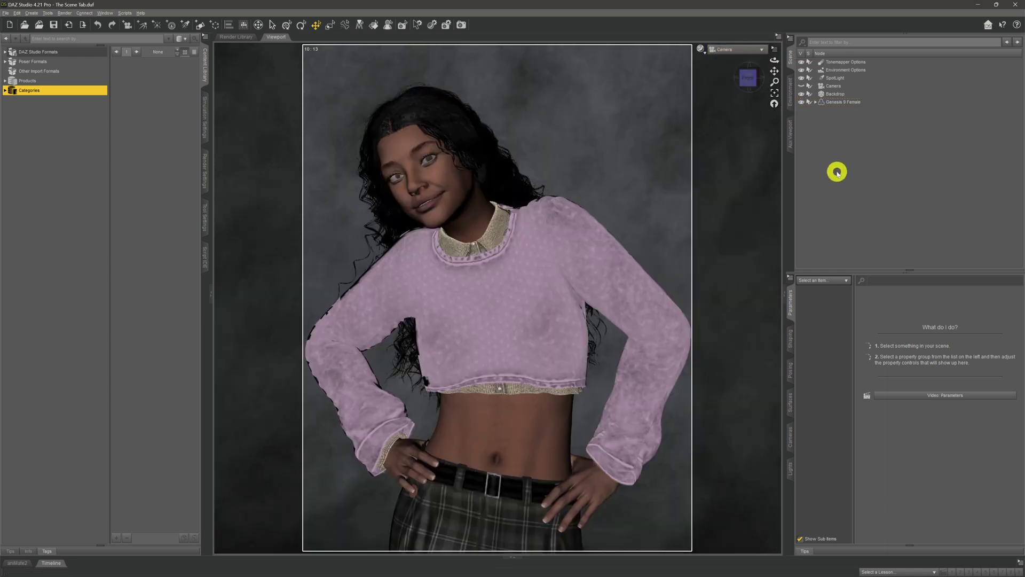
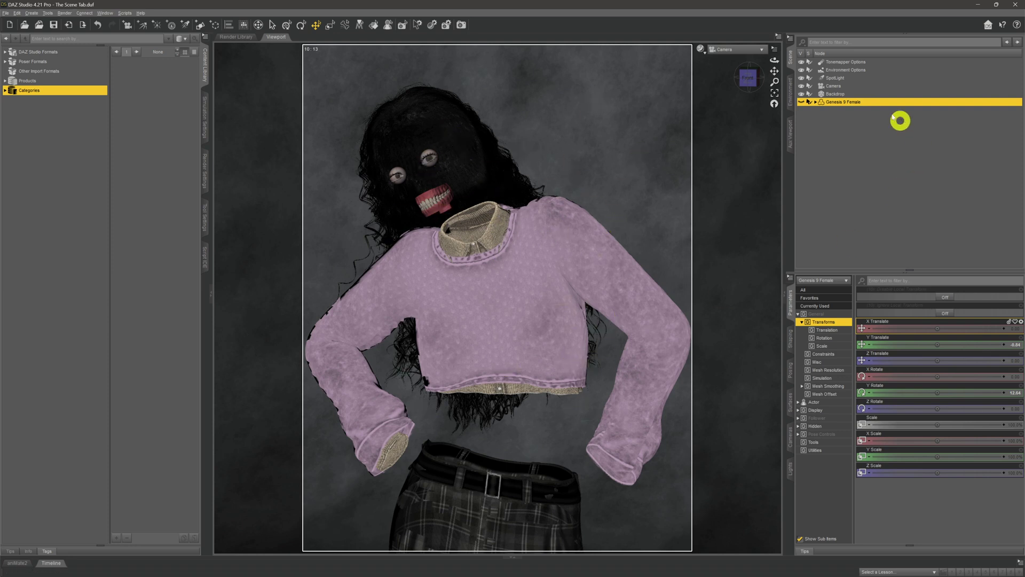
- Expand the hidden Genesis 9 Female node and hide the Beige Spring Shirt and Beige Spring Sweater
{"action": "double_click", "coordinate": [874, 107]}
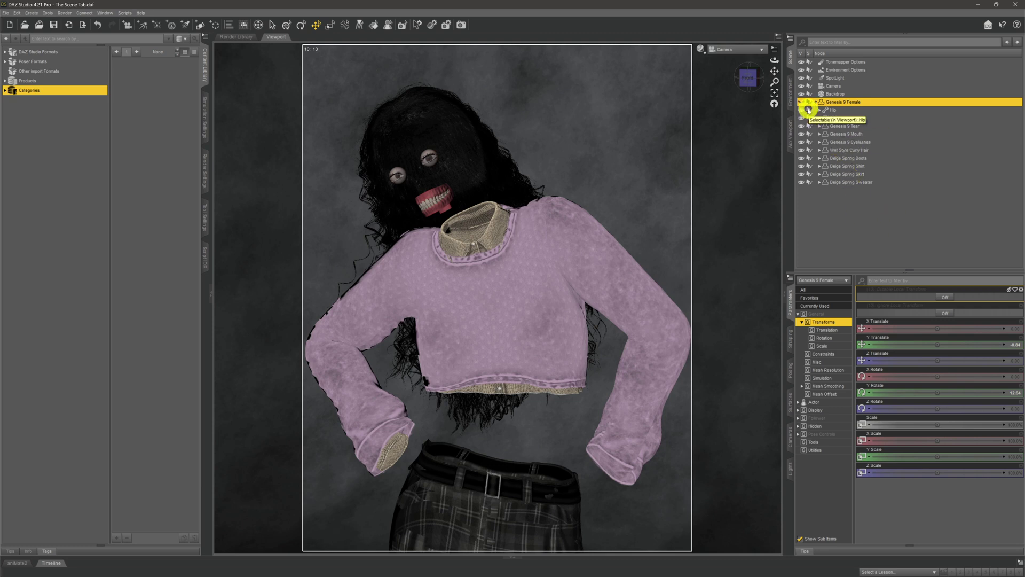
{"action": "left_click", "coordinate": [800, 166]}
{"action": "left_click", "coordinate": [800, 182]}
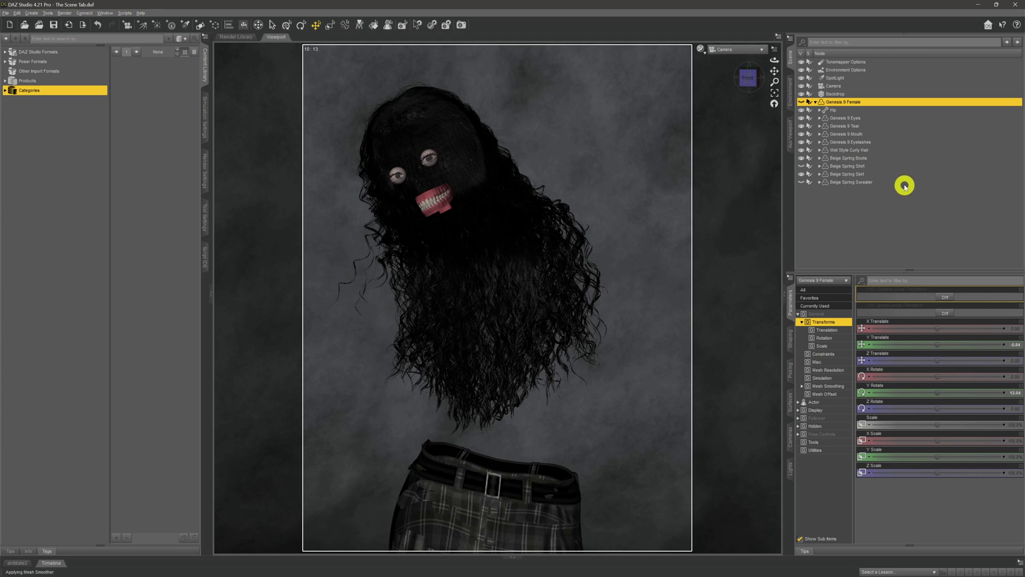
- Show the Beige Spring Sweater, Beige Spring Shirt and Genesis 9 Female again, and collapse the figure's hierarchy
{"action": "left_click", "coordinate": [804, 183]}
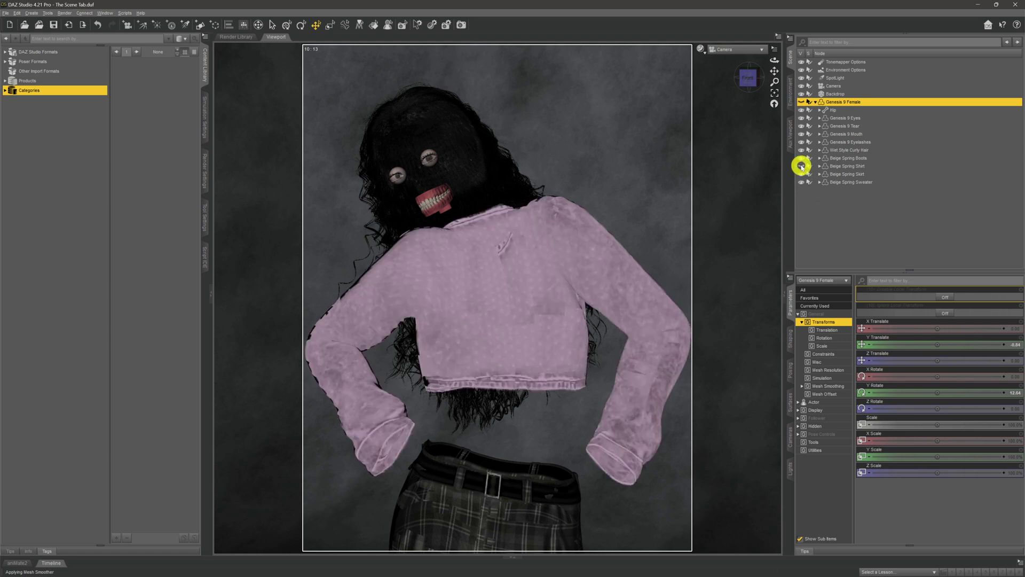
{"action": "left_click", "coordinate": [802, 166]}
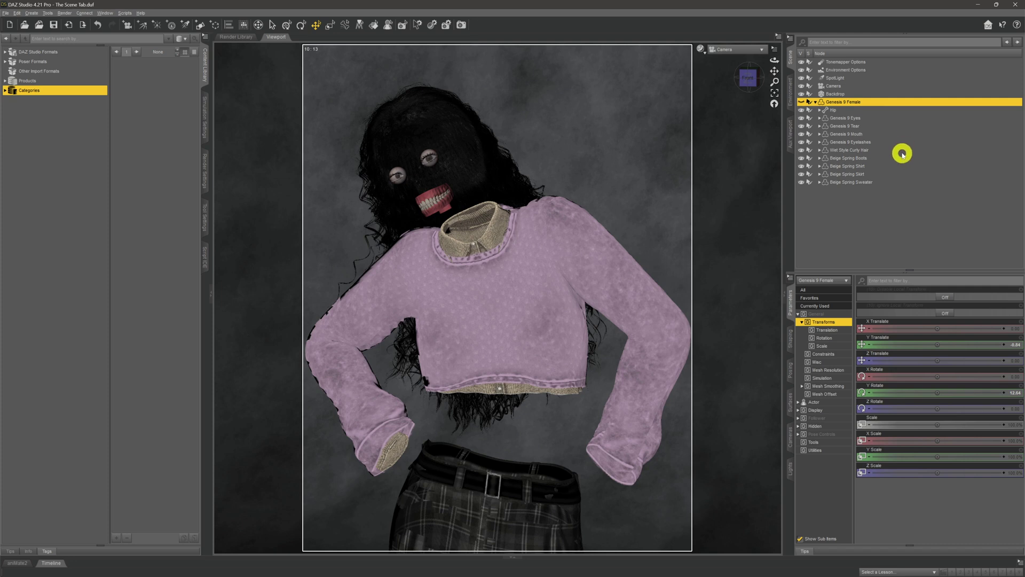
{"action": "double_click", "coordinate": [905, 102]}
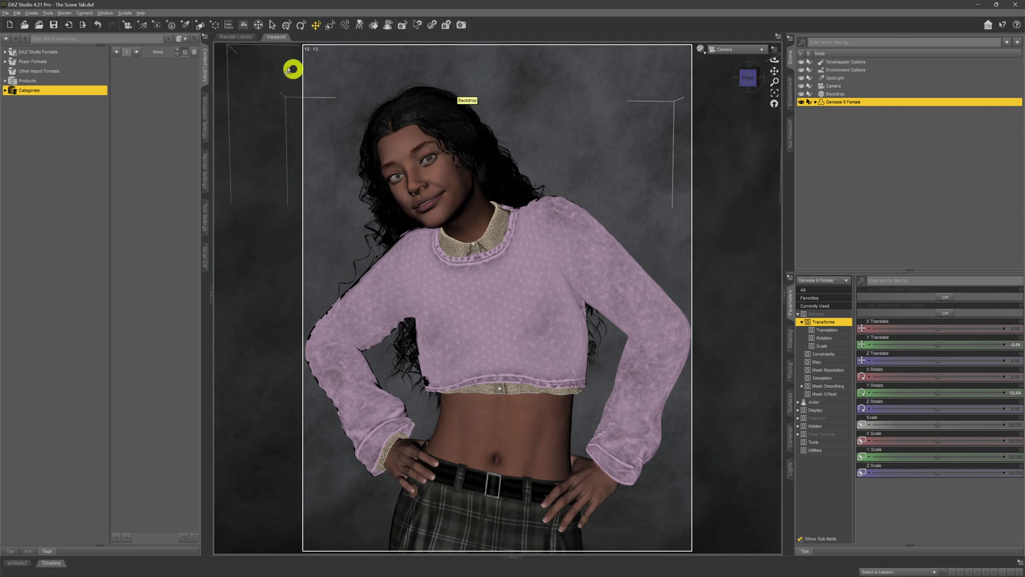
- Create a new group labelled MODEL using the Apply Default Settings option
{"action": "left_click", "coordinate": [32, 13]}
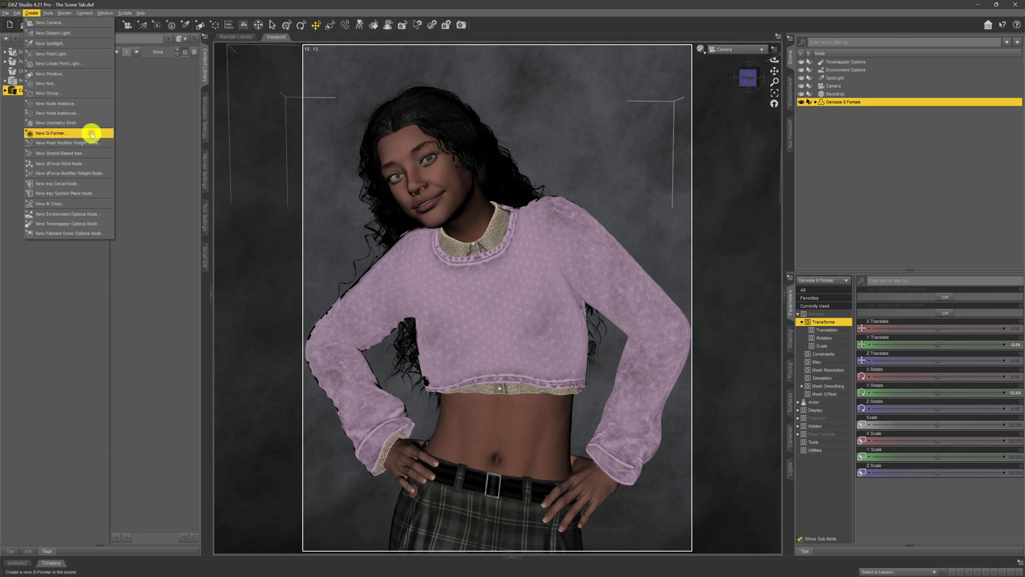
{"action": "left_click", "coordinate": [84, 95]}
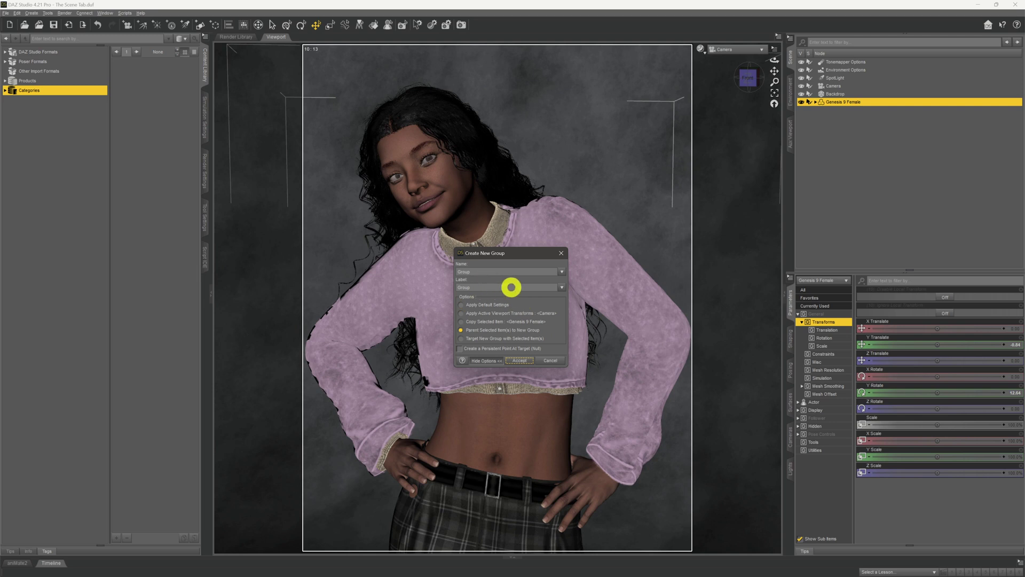
{"action": "double_click", "coordinate": [481, 290]}
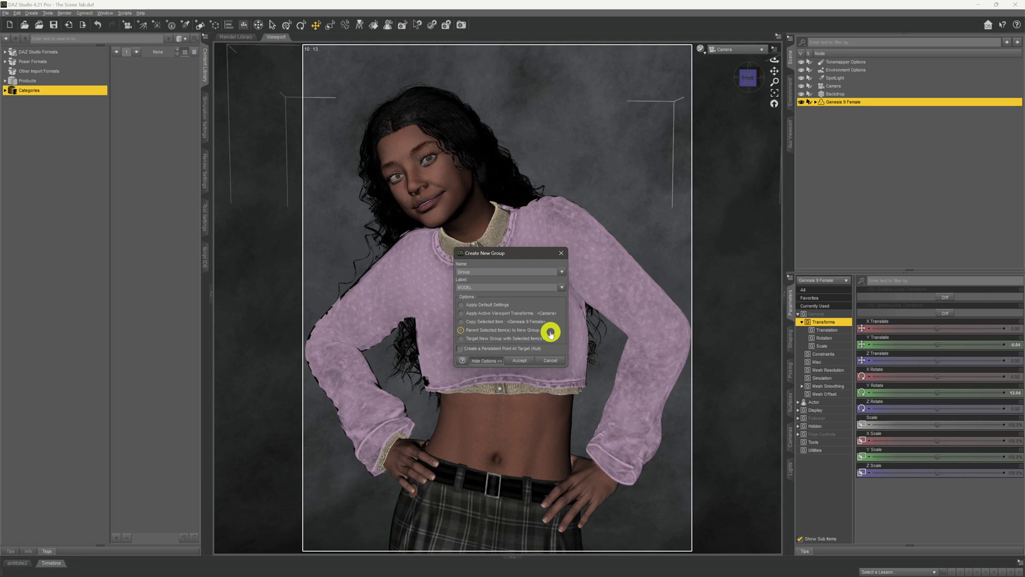
{"action": "left_click", "coordinate": [460, 305]}
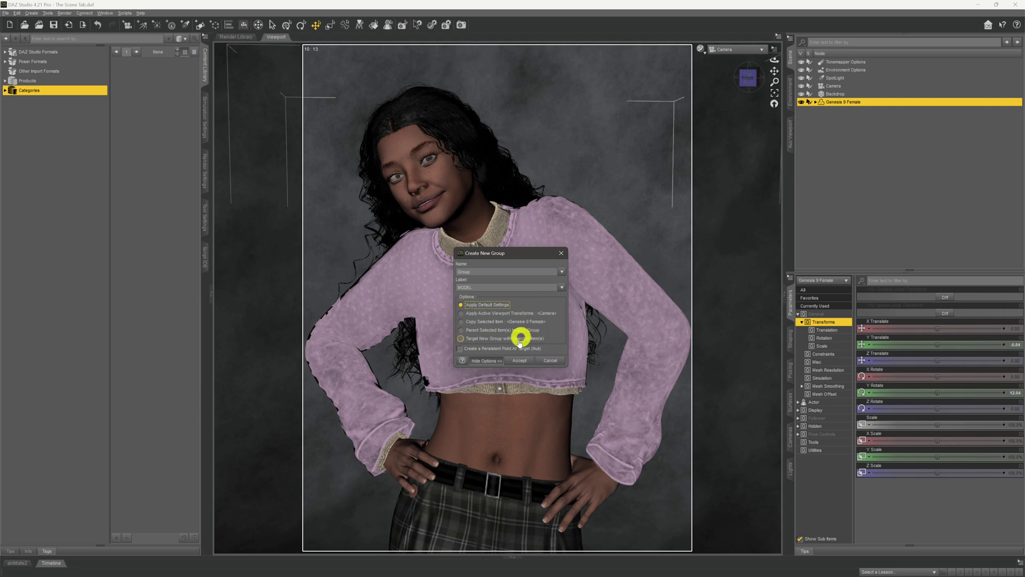
{"action": "left_click", "coordinate": [521, 363]}
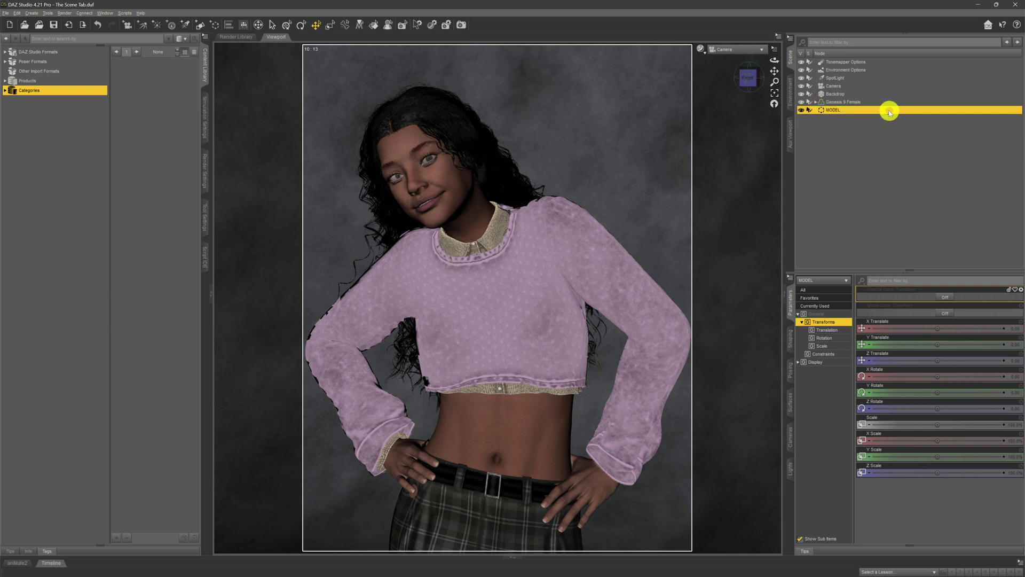
- Parent the Genesis 9 Female figure to the MODEL group in the scene hierarchy
{"action": "left_click", "coordinate": [855, 102]}
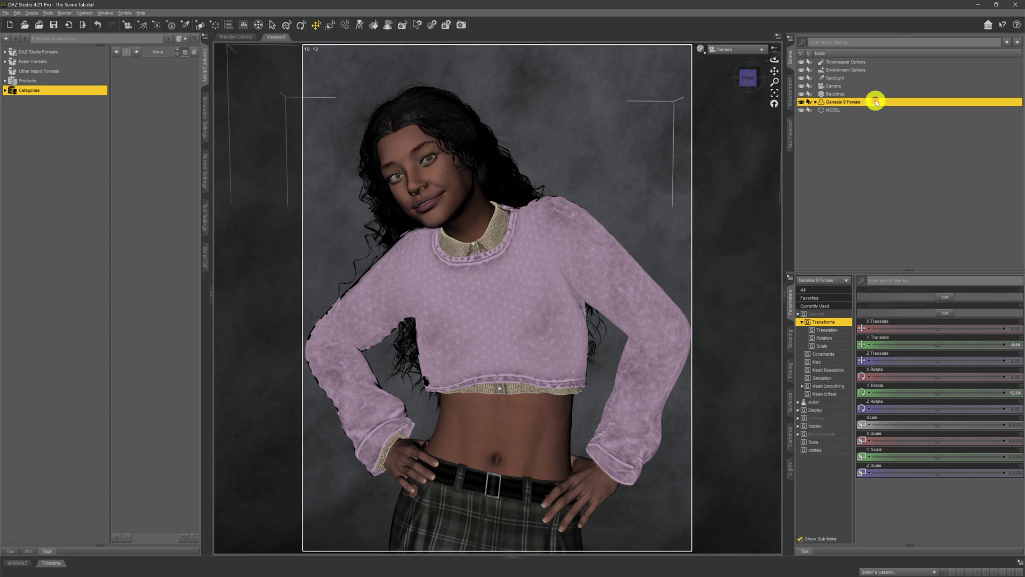
{"action": "left_click_drag", "start_coordinate": [876, 101], "coordinate": [896, 110]}
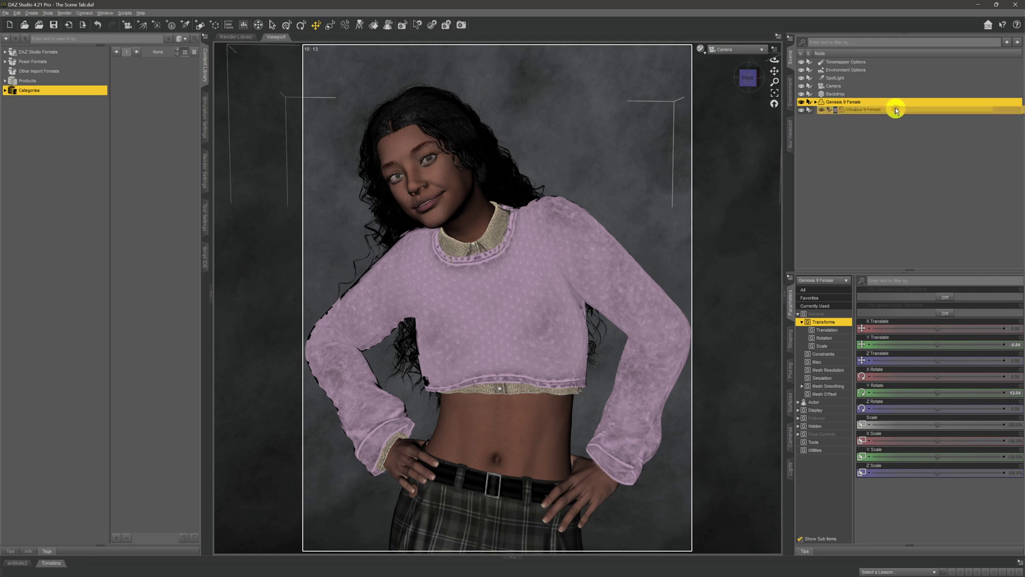
{"action": "left_click_drag", "start_coordinate": [896, 110], "coordinate": [894, 111]}
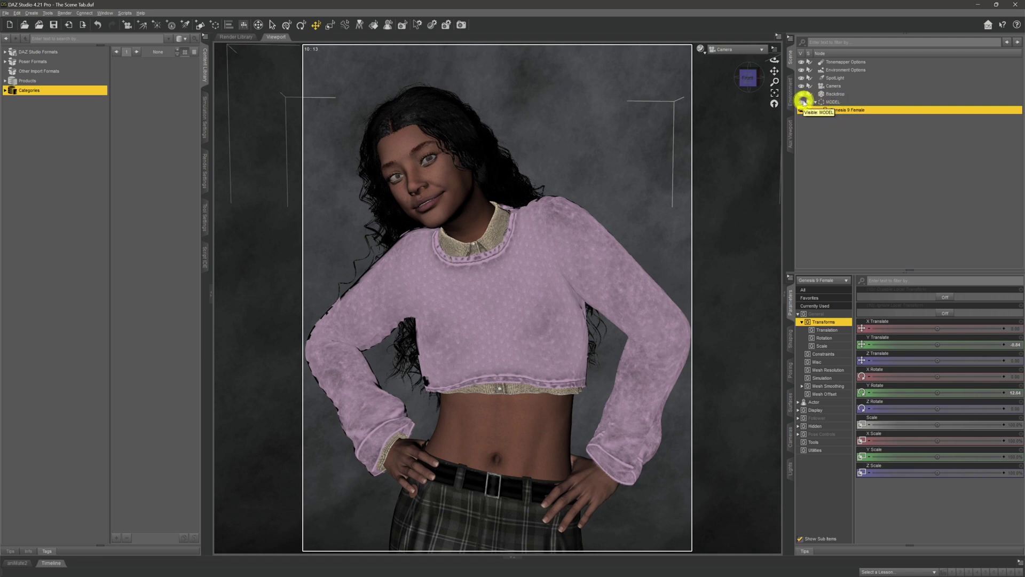
- Hide the MODEL group, examine the items under Genesis 9 Female, and undo the hiding
{"action": "left_click", "coordinate": [805, 102]}
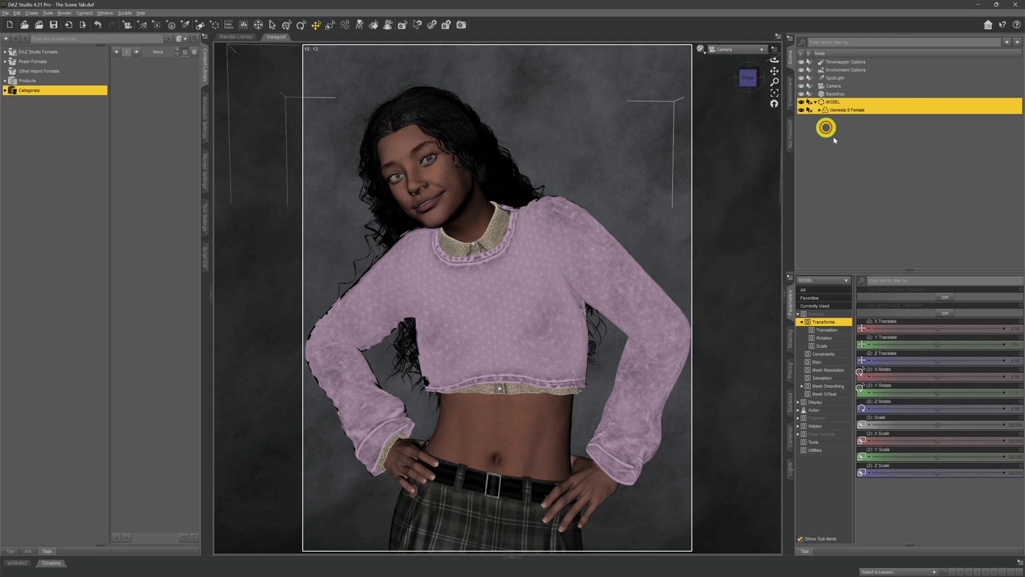
{"action": "left_click", "coordinate": [875, 110]}
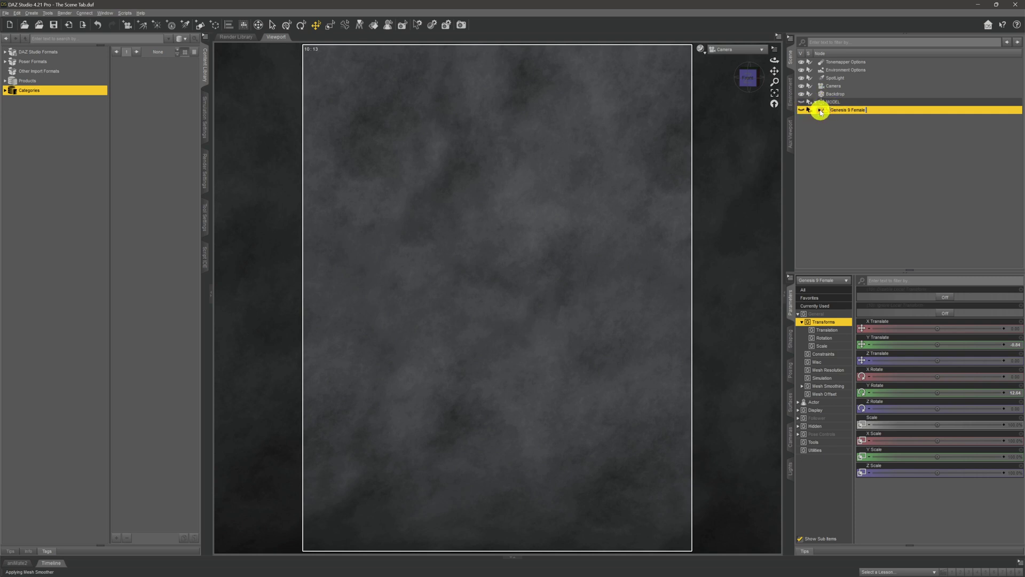
{"action": "left_click", "coordinate": [818, 120]}
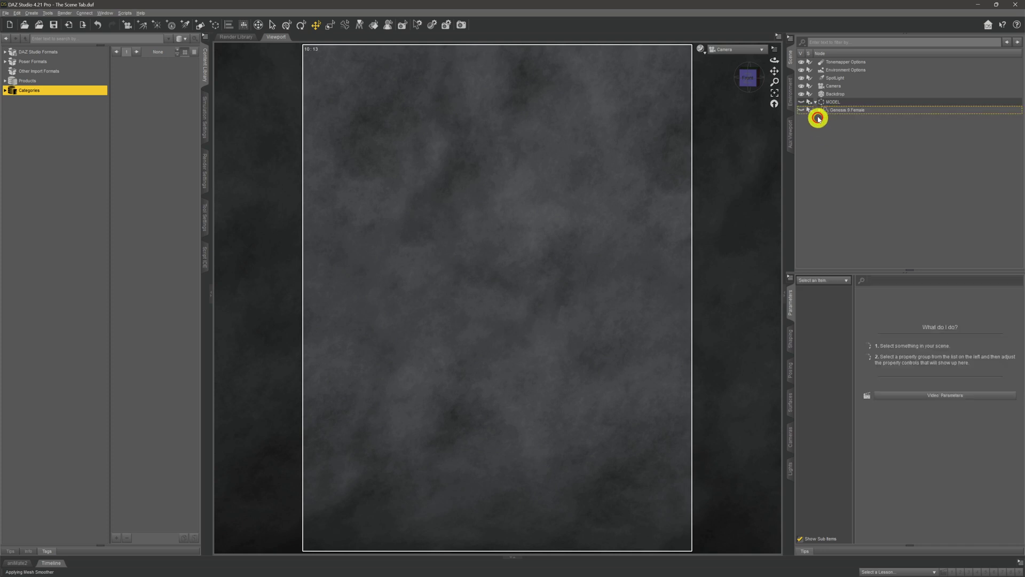
{"action": "left_click", "coordinate": [819, 110]}
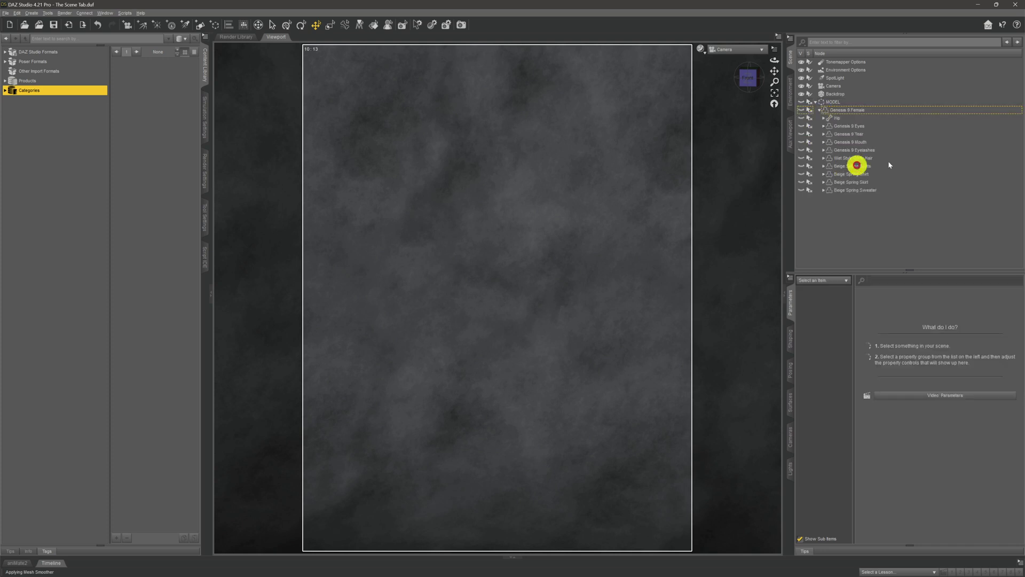
{"action": "left_click", "coordinate": [912, 111]}
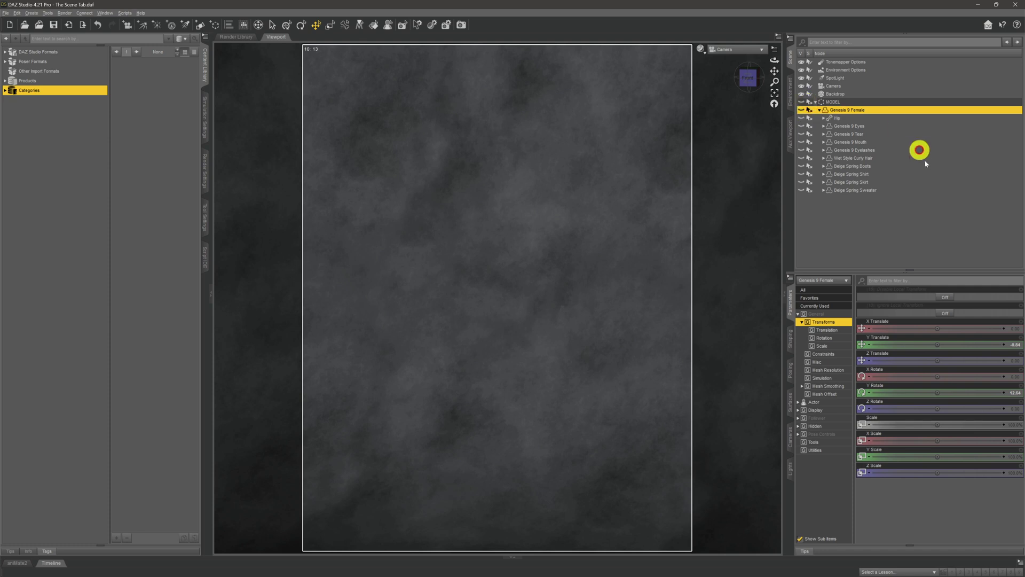
{"action": "key", "text": "ctrl+z"}
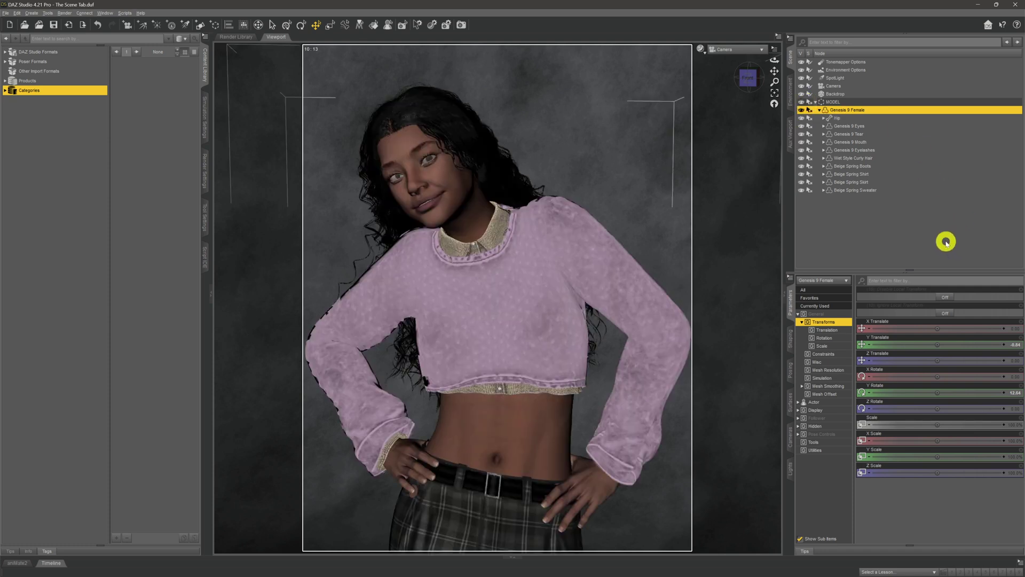
- Make the MODEL group unselectable in the viewport and selectable again, and collapse its hierarchy
{"action": "left_click", "coordinate": [813, 103]}
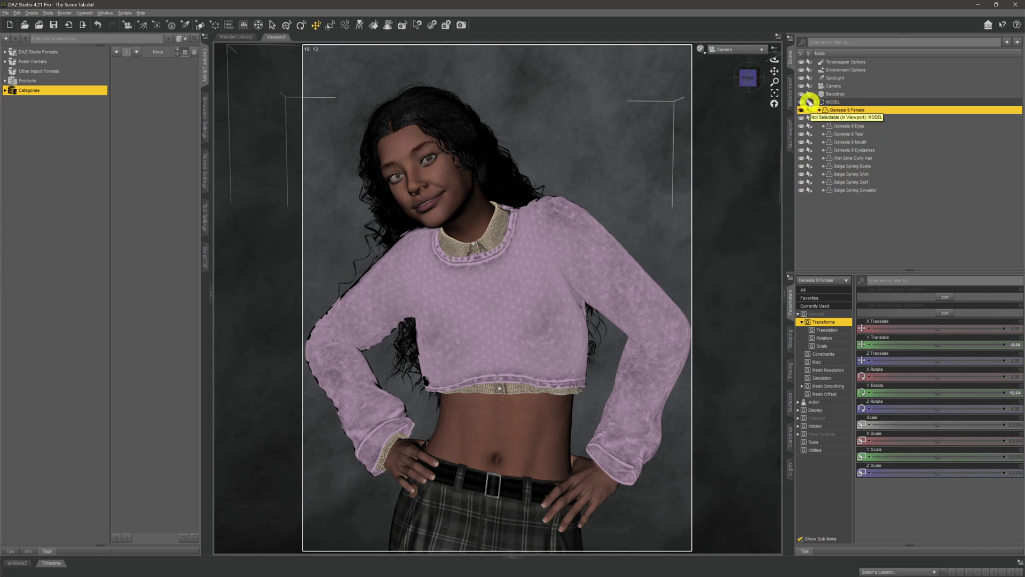
{"action": "left_click", "coordinate": [809, 101]}
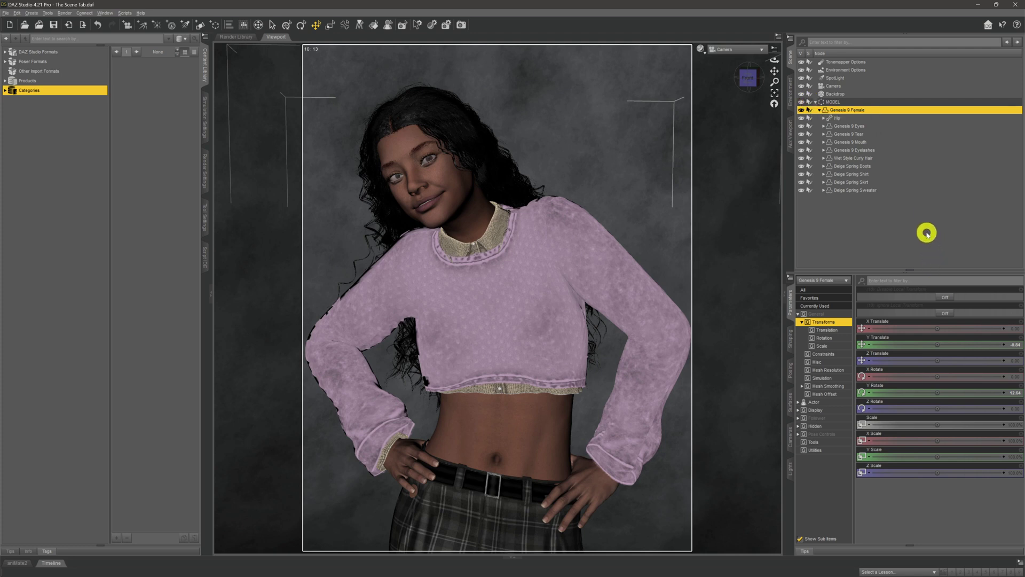
{"action": "double_click", "coordinate": [897, 102]}
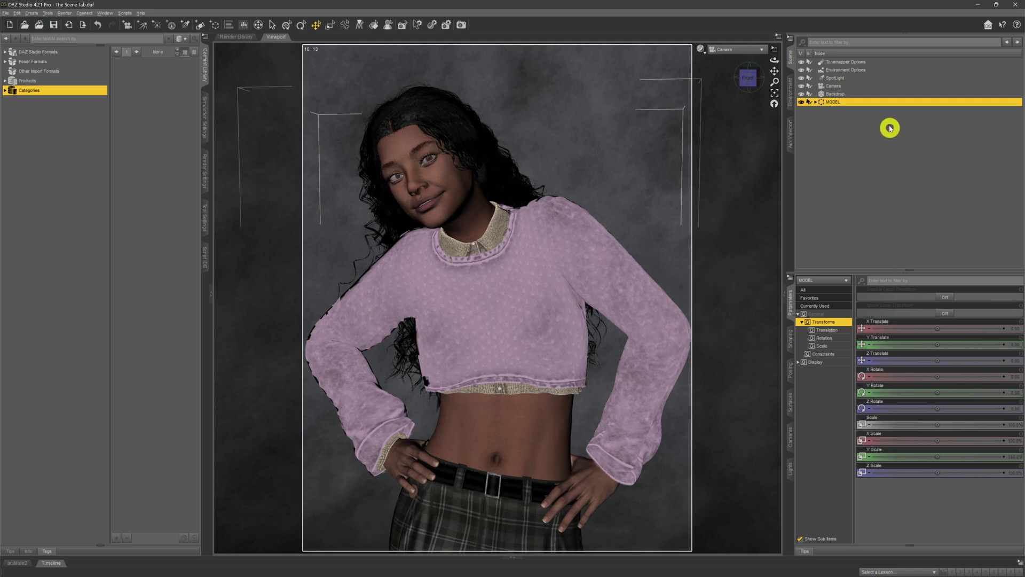
- Group SpotLight, Camera and Backdrop in a new group labelled STUFF, using the option that parents the selected items to the new group
{"action": "left_click", "coordinate": [873, 80]}
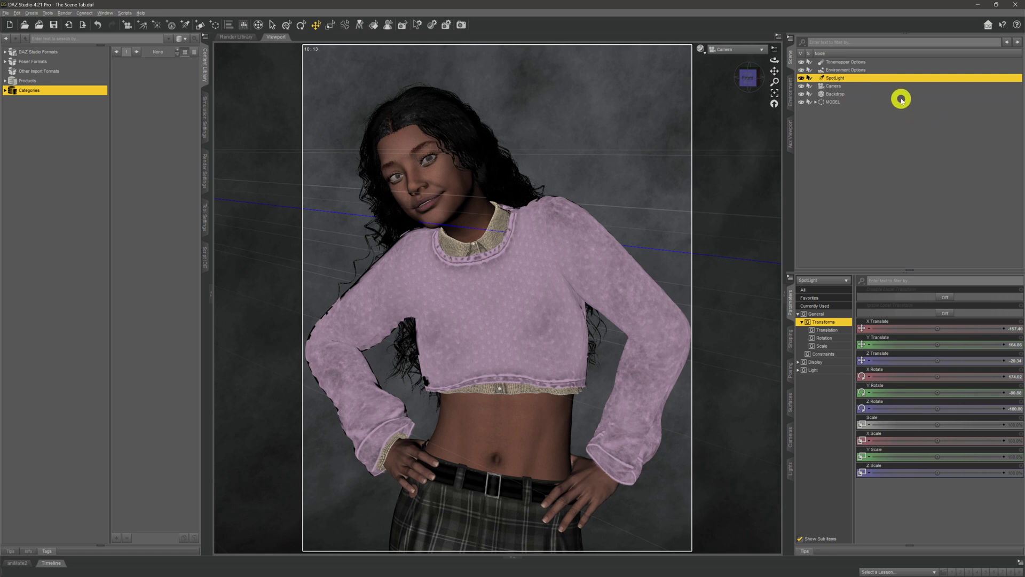
{"action": "left_click", "coordinate": [858, 85], "text": "ctrl"}
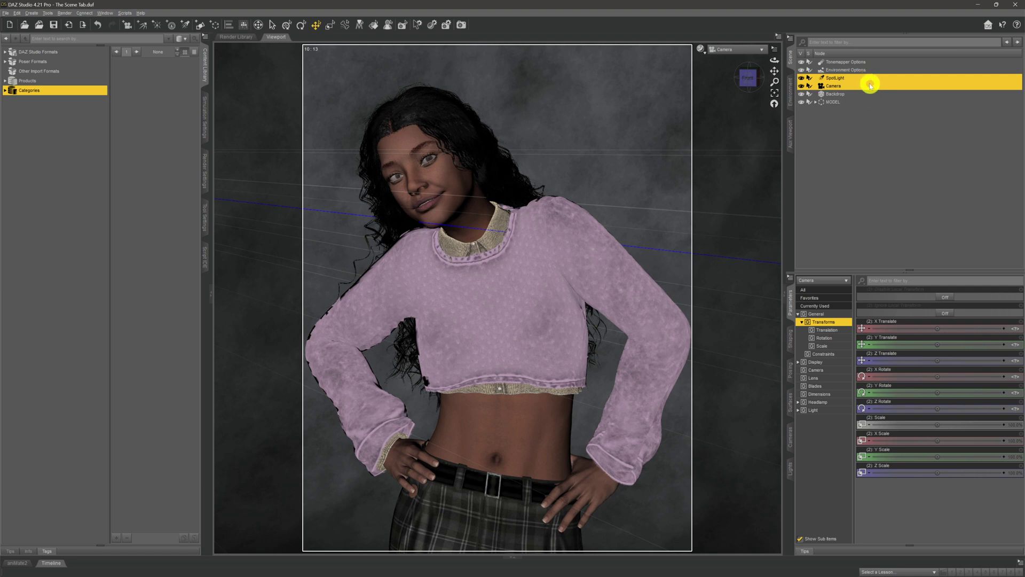
{"action": "left_click", "coordinate": [936, 149]}
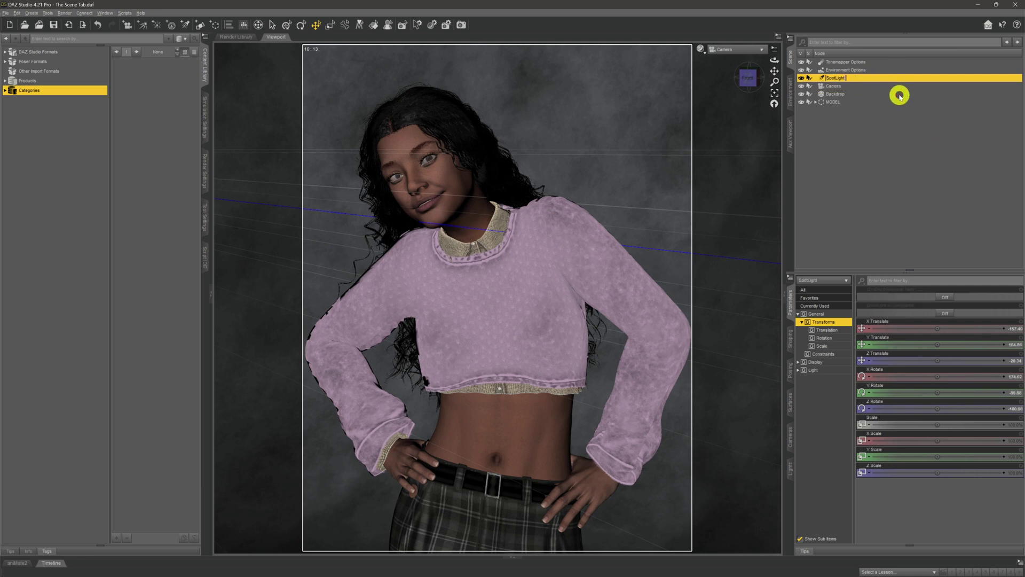
{"action": "left_click", "coordinate": [846, 95], "text": "shift"}
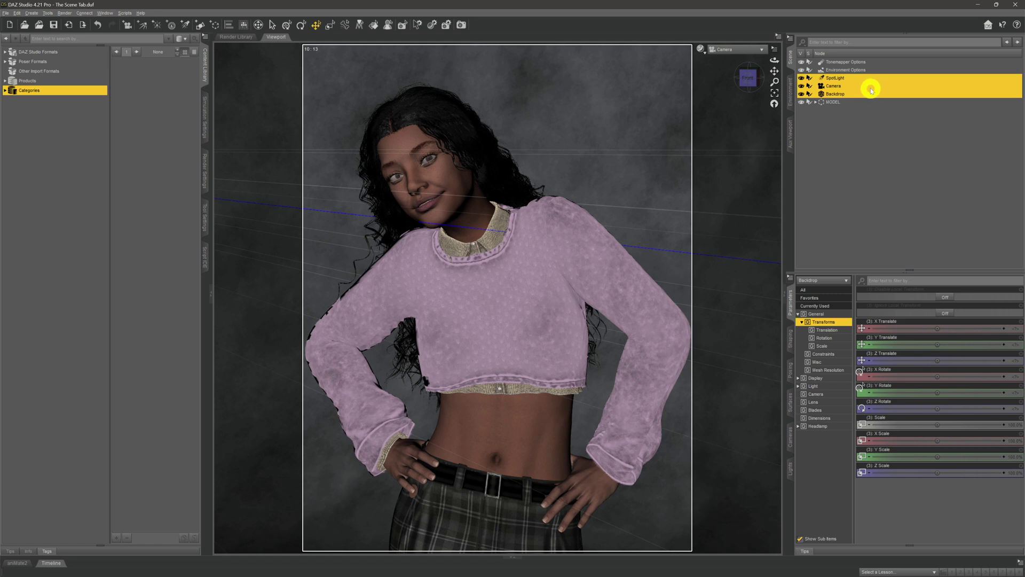
{"action": "left_click", "coordinate": [32, 13]}
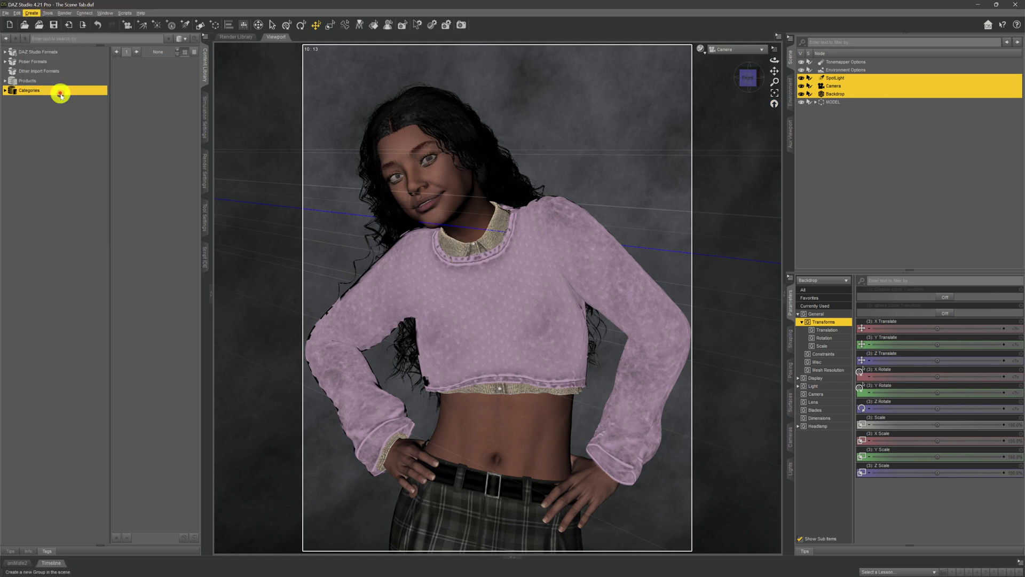
{"action": "left_click", "coordinate": [61, 93]}
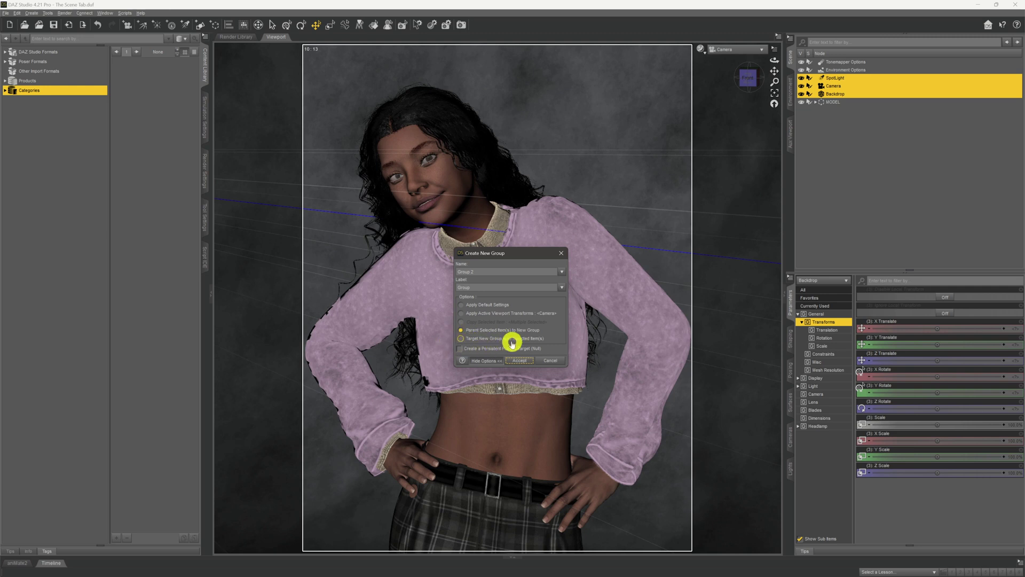
{"action": "left_click", "coordinate": [544, 331]}
{"action": "double_click", "coordinate": [480, 285]}
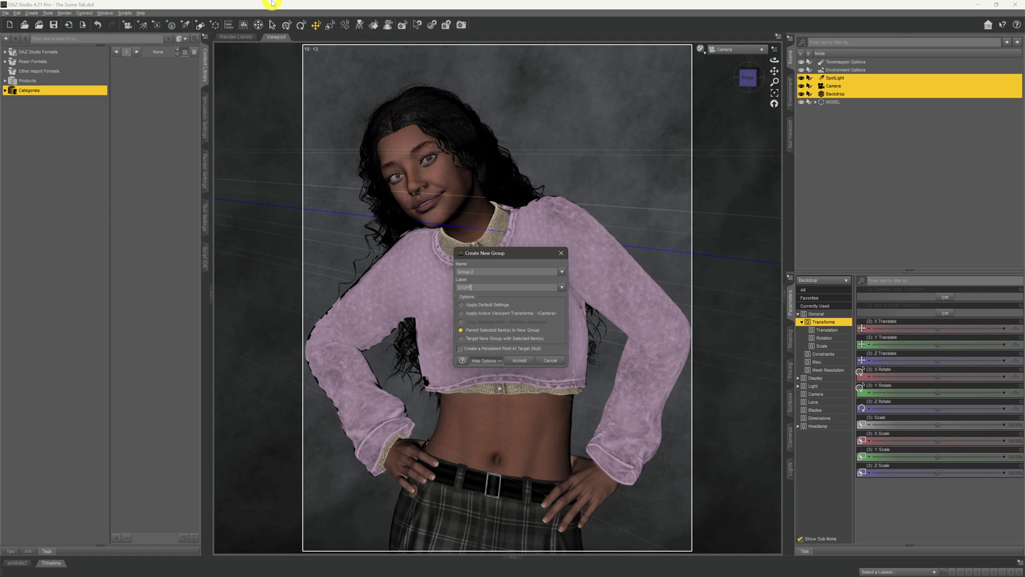
{"action": "left_click", "coordinate": [519, 363]}
{"action": "left_click", "coordinate": [520, 358]}
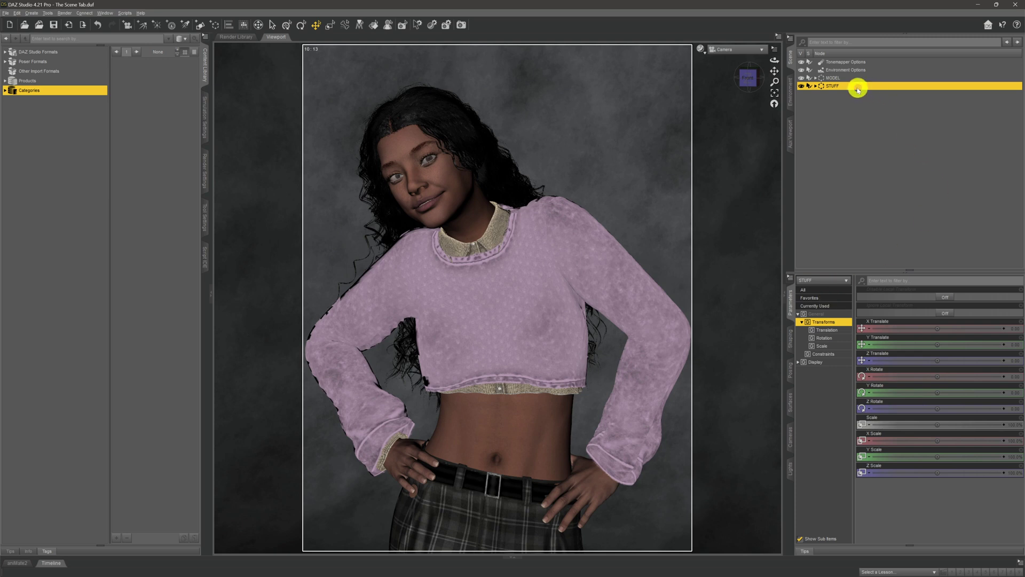
- Expand the STUFF group, and turn its visibility off and back on in the Perspective View
{"action": "left_click", "coordinate": [815, 86]}
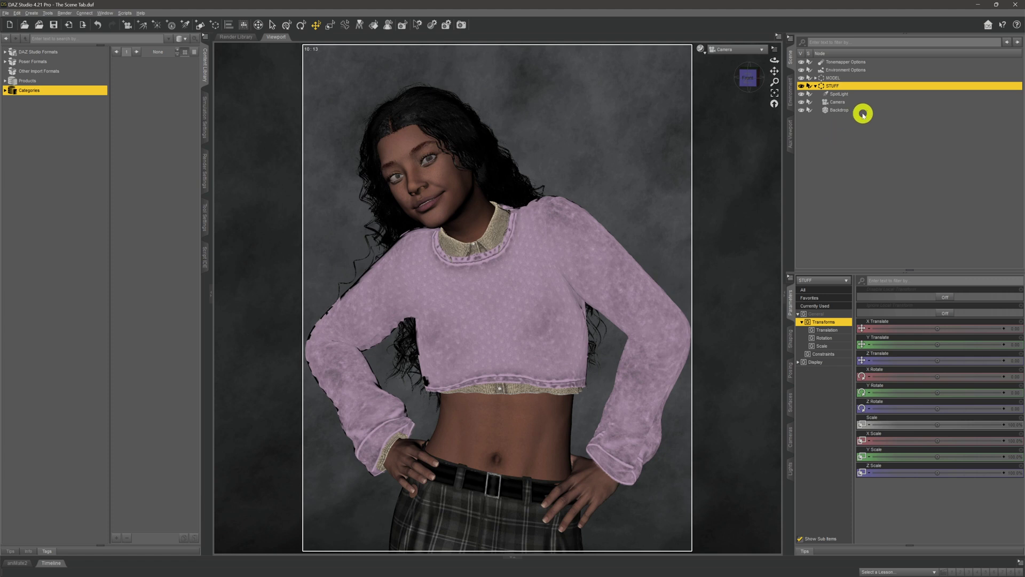
{"action": "left_click", "coordinate": [740, 50]}
{"action": "left_click", "coordinate": [741, 53]}
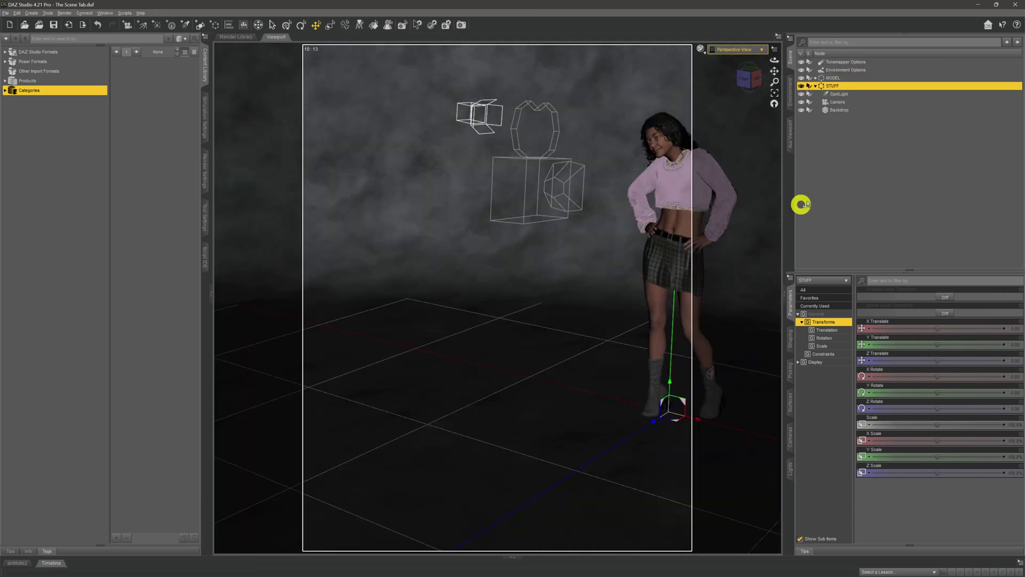
{"action": "left_click", "coordinate": [802, 86]}
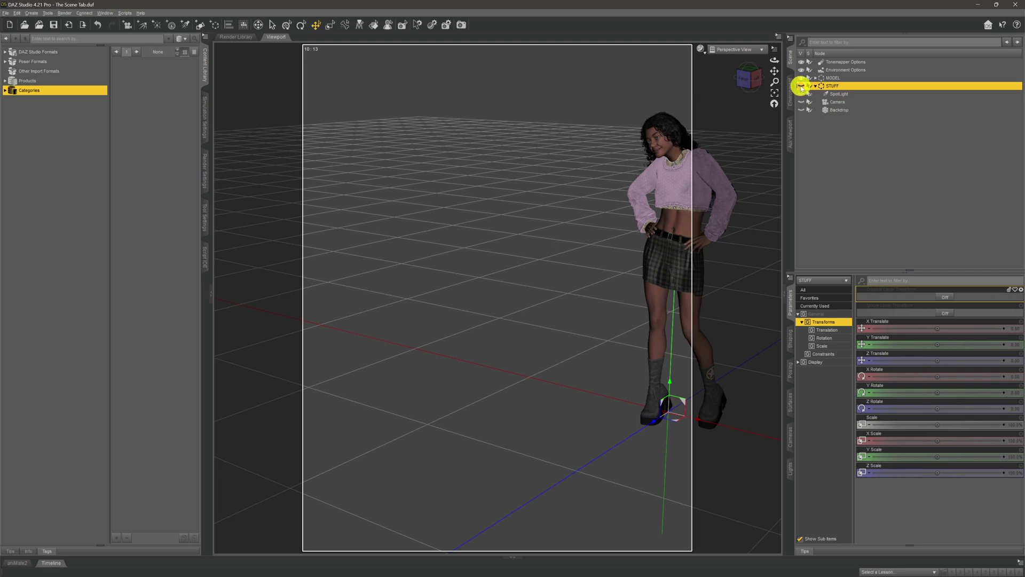
{"action": "left_click", "coordinate": [801, 86]}
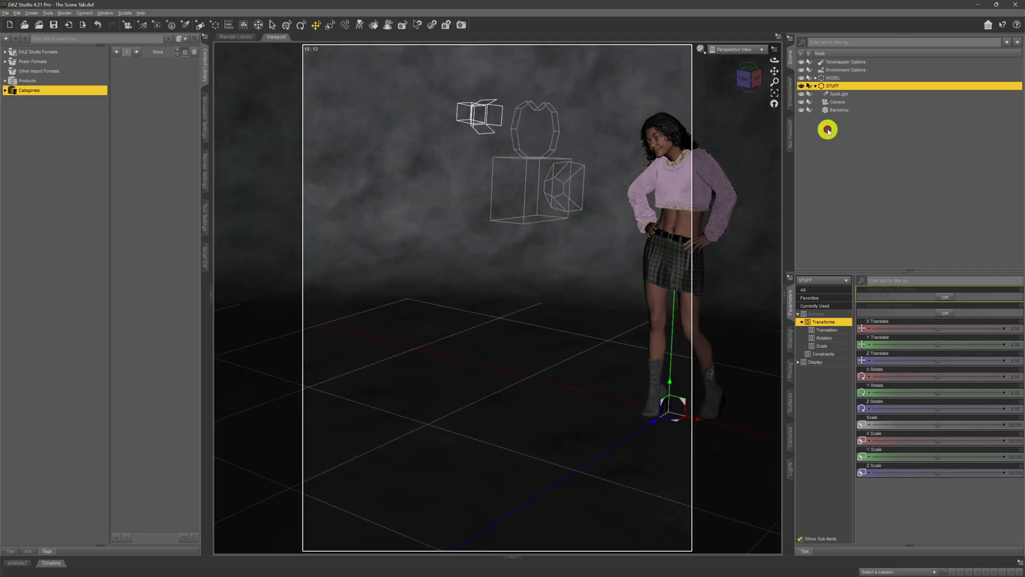
- Switch the viewport back to the Camera and change its draw style to the photorealistic rendered preview
{"action": "left_click", "coordinate": [739, 51]}
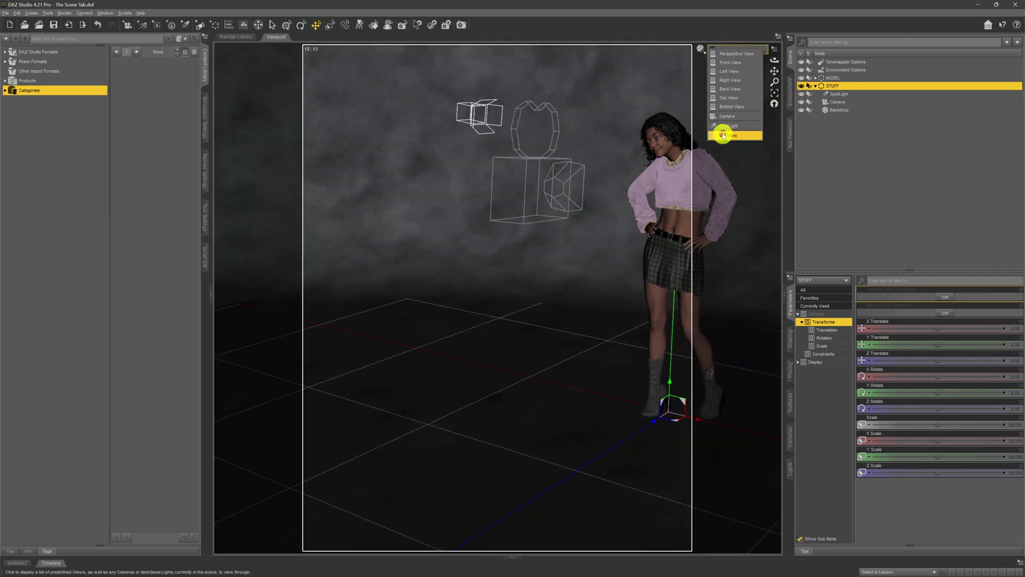
{"action": "left_click", "coordinate": [754, 117]}
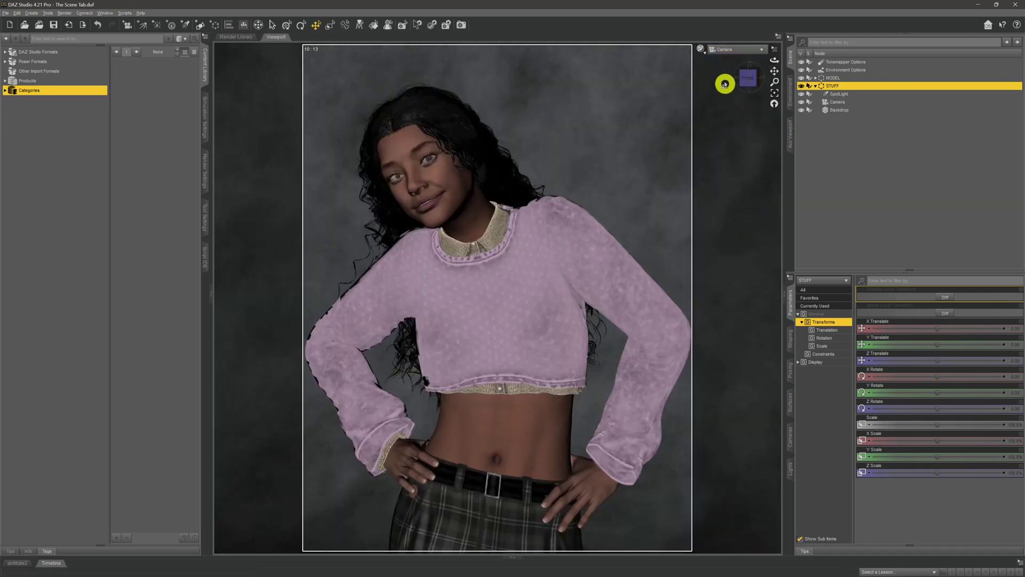
{"action": "left_click", "coordinate": [703, 52]}
{"action": "left_click", "coordinate": [712, 145]}
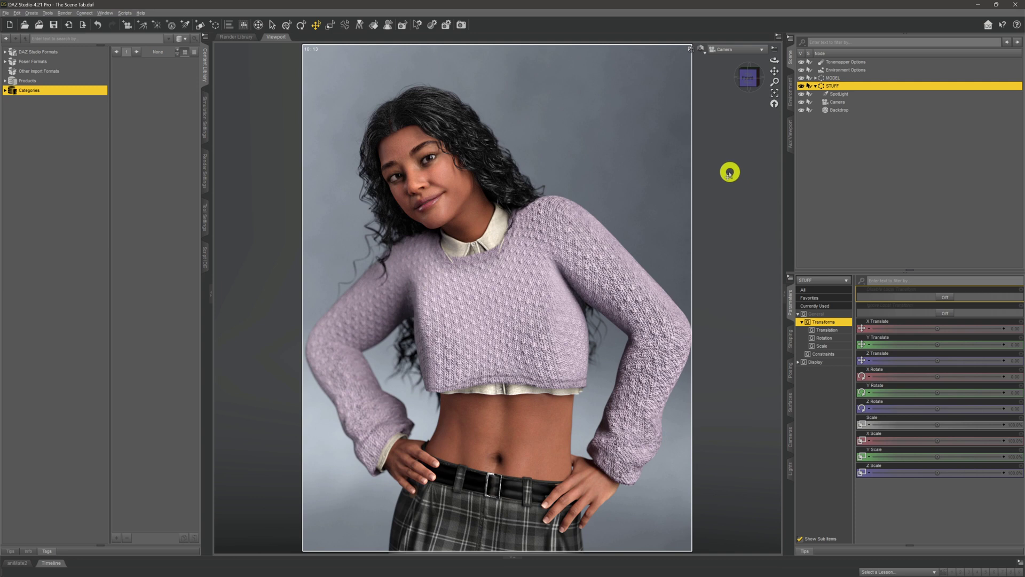
- Examine the Scene pane's Show, Select, Sorting and Expand options, and clear the current selection
{"action": "right_click", "coordinate": [792, 56]}
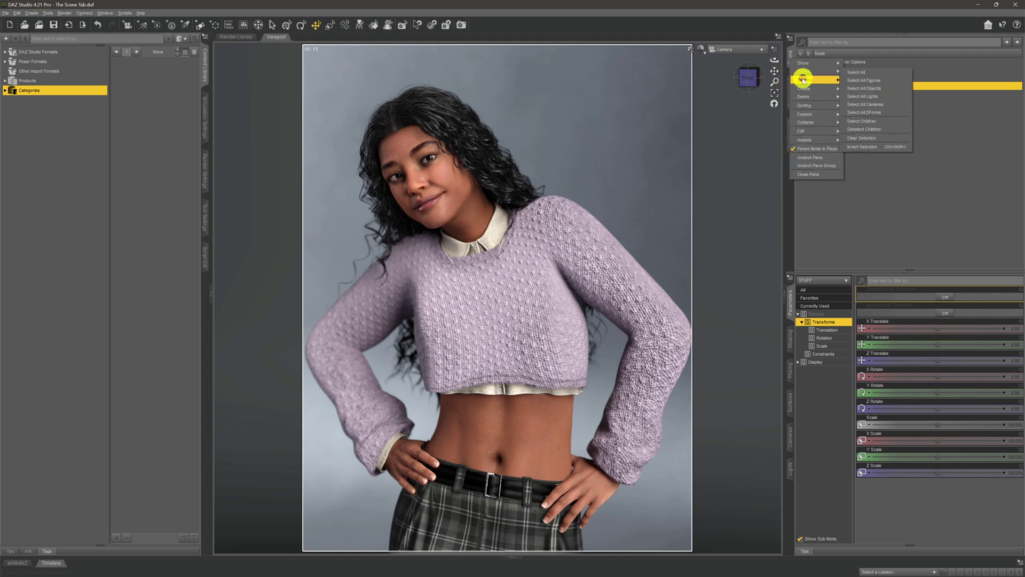
{"action": "mouse_move", "coordinate": [816, 67]}
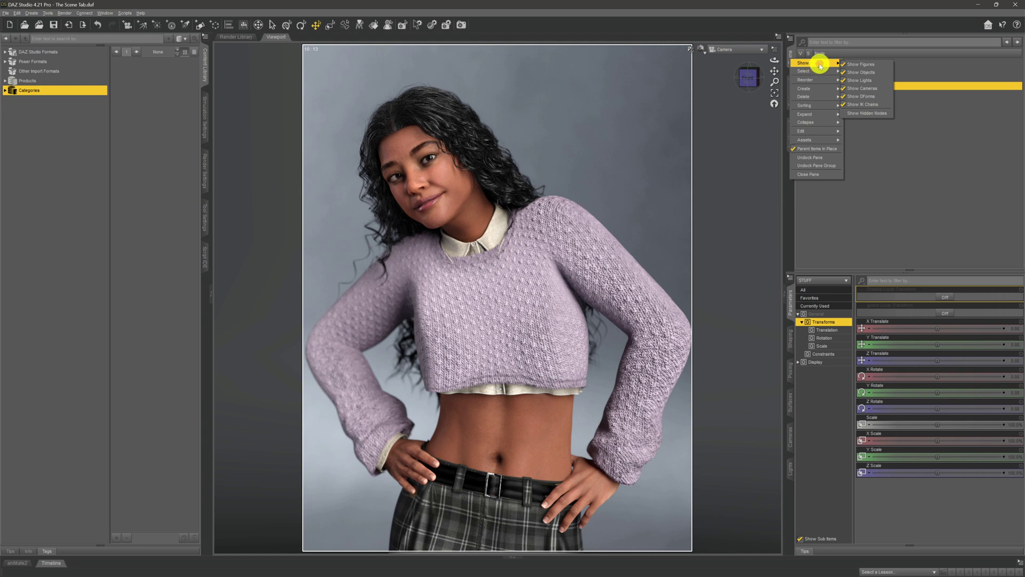
{"action": "mouse_move", "coordinate": [813, 94]}
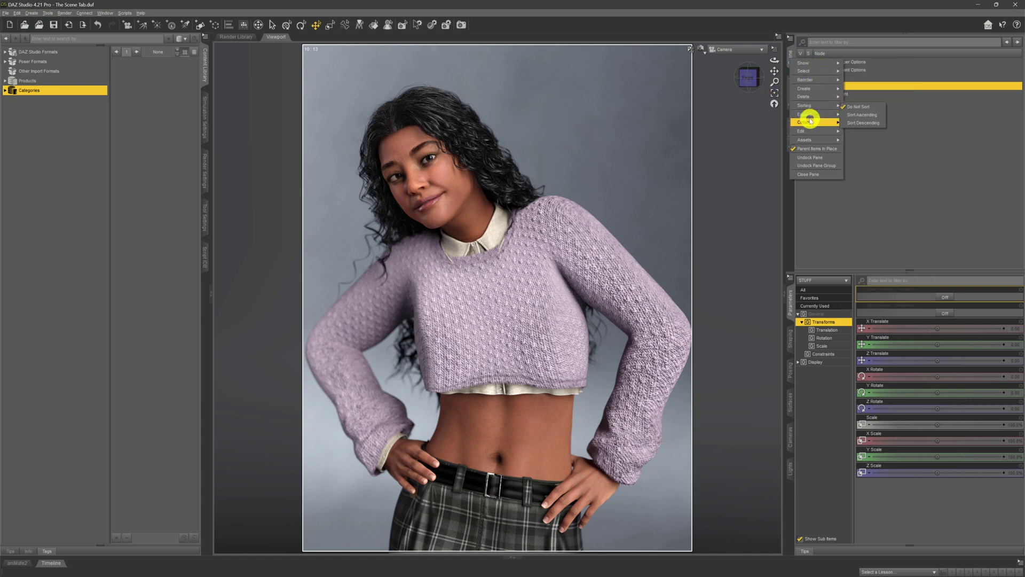
{"action": "mouse_move", "coordinate": [827, 116]}
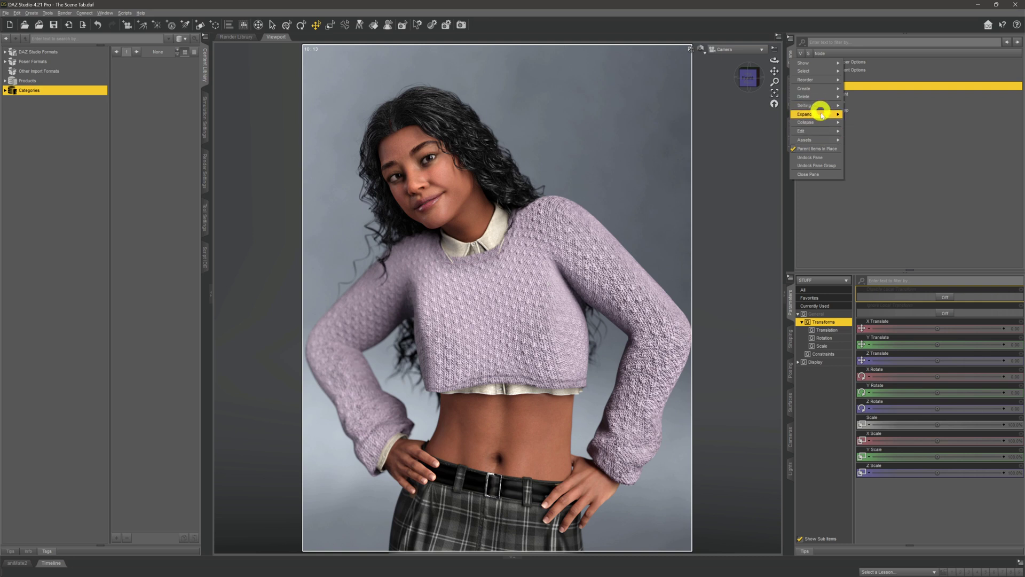
{"action": "left_click", "coordinate": [928, 169]}
{"action": "left_click", "coordinate": [906, 160]}
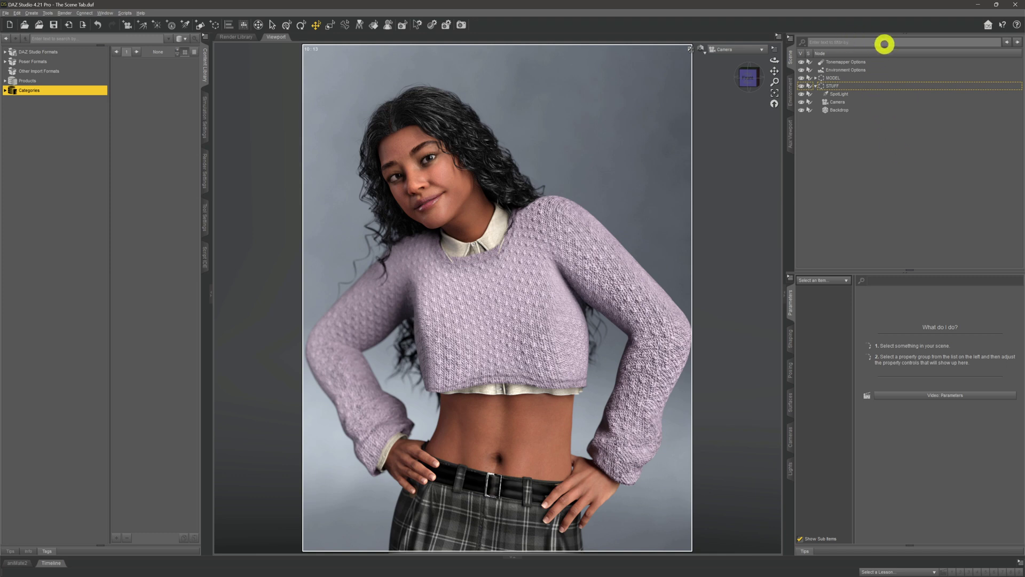
- Filter the scene items by "camer" to find the Camera, and clear the filter
{"action": "left_click", "coordinate": [874, 41]}
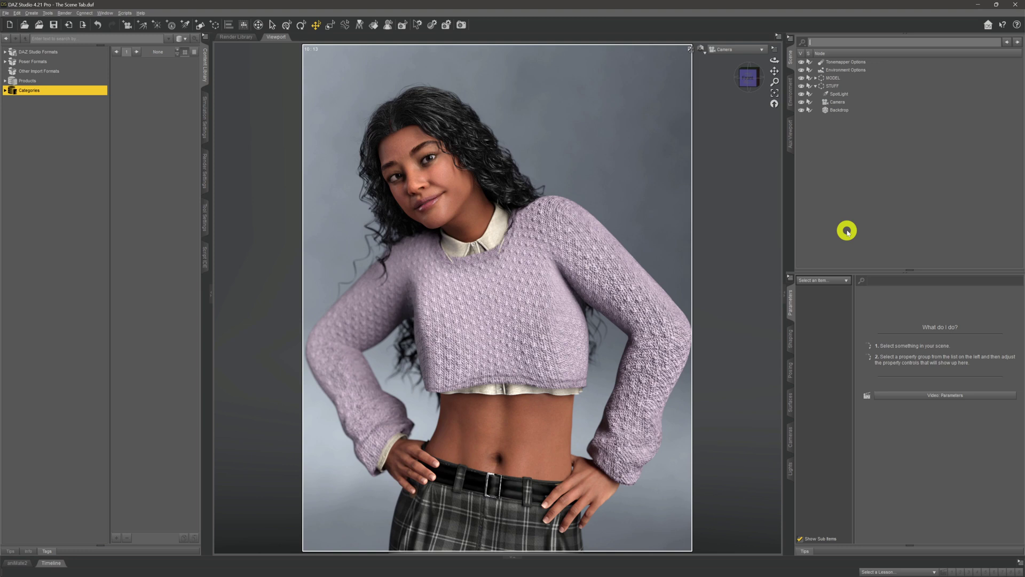
{"action": "type", "text": "ca"}
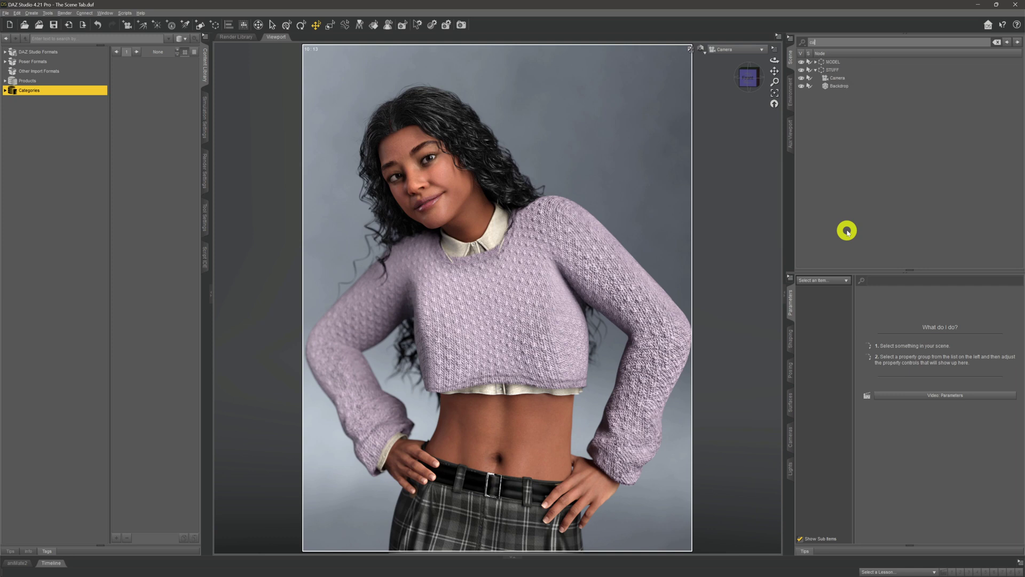
{"action": "type", "text": "mer"}
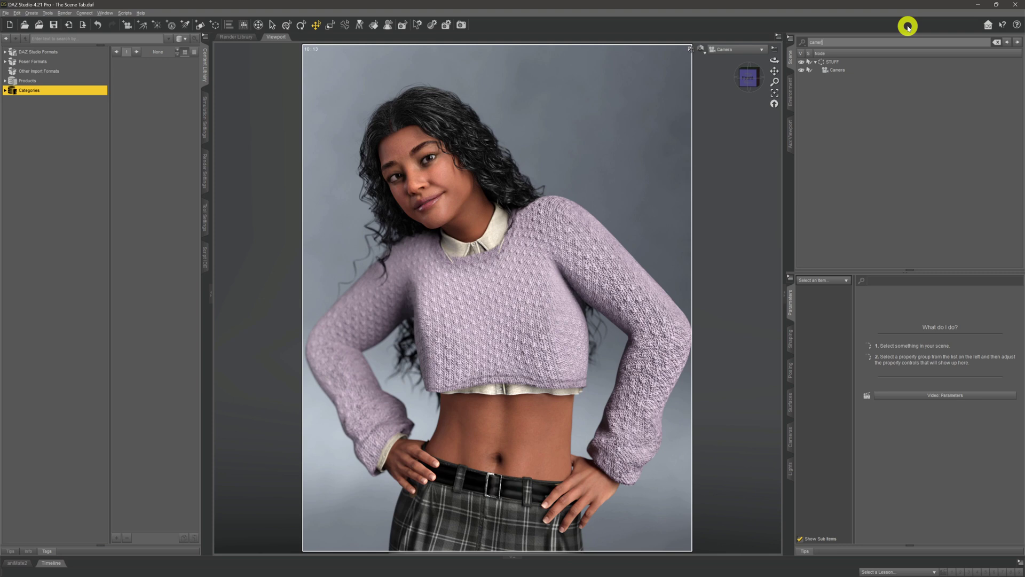
{"action": "type", "text": "sa"}
{"action": "key", "text": "BackSpace"}
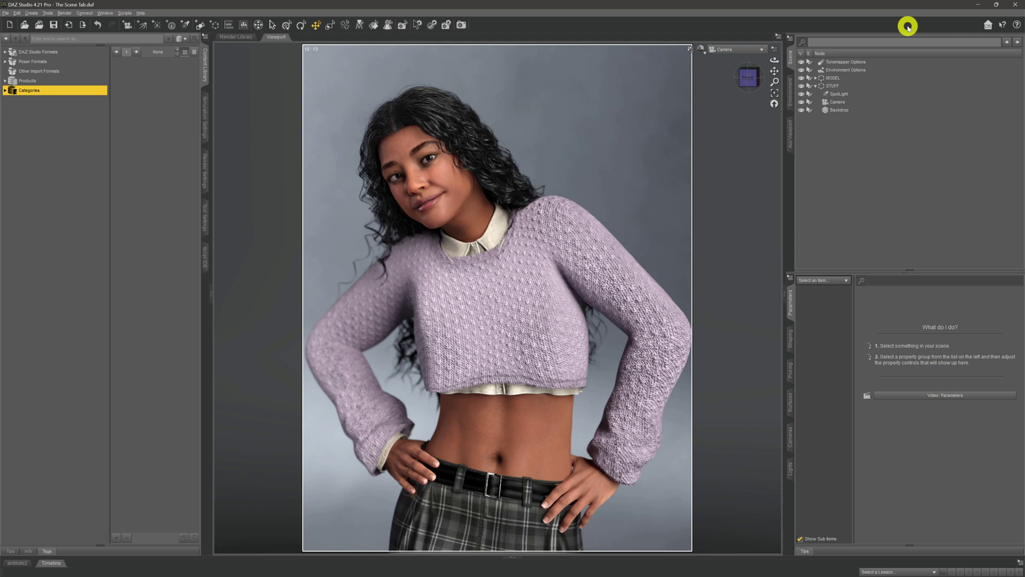
- Filter the scene items for the skirt, expand MODEL and Genesis 9 Female to reach it, and clear the filter
{"action": "type", "text": "st"}
{"action": "type", "text": "i"}
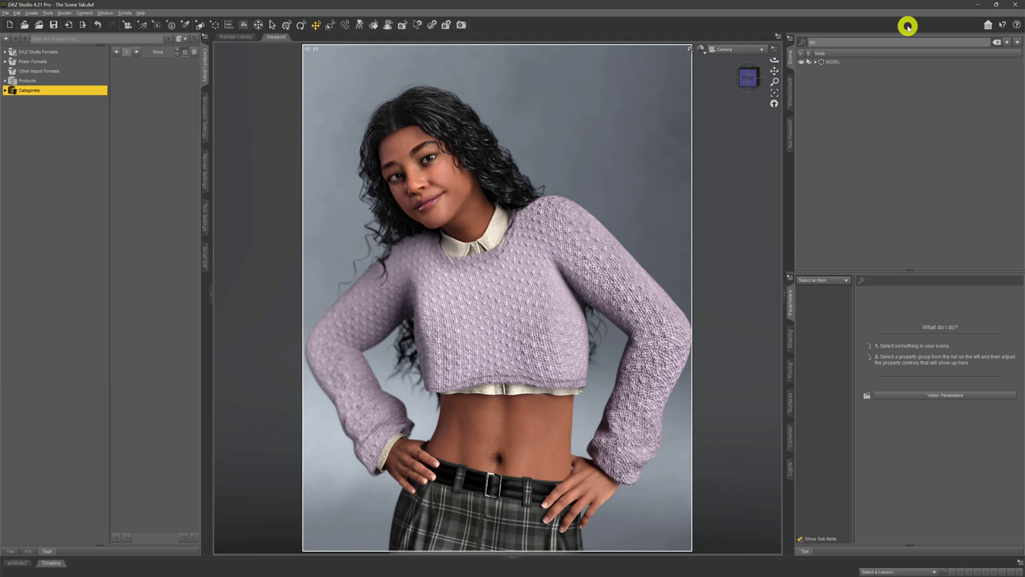
{"action": "left_click", "coordinate": [861, 63]}
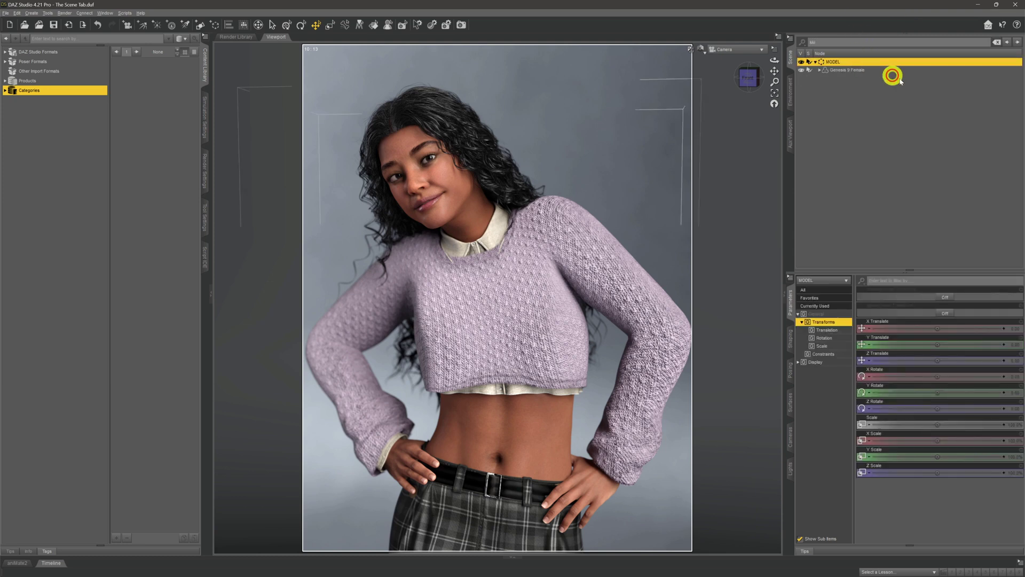
{"action": "left_click", "coordinate": [873, 72]}
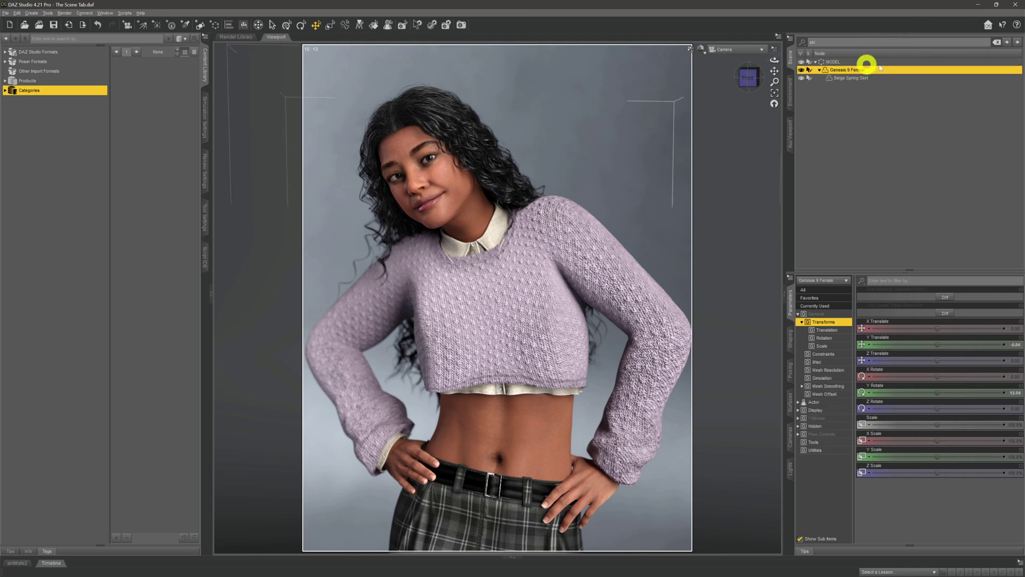
{"action": "left_click", "coordinate": [996, 46]}
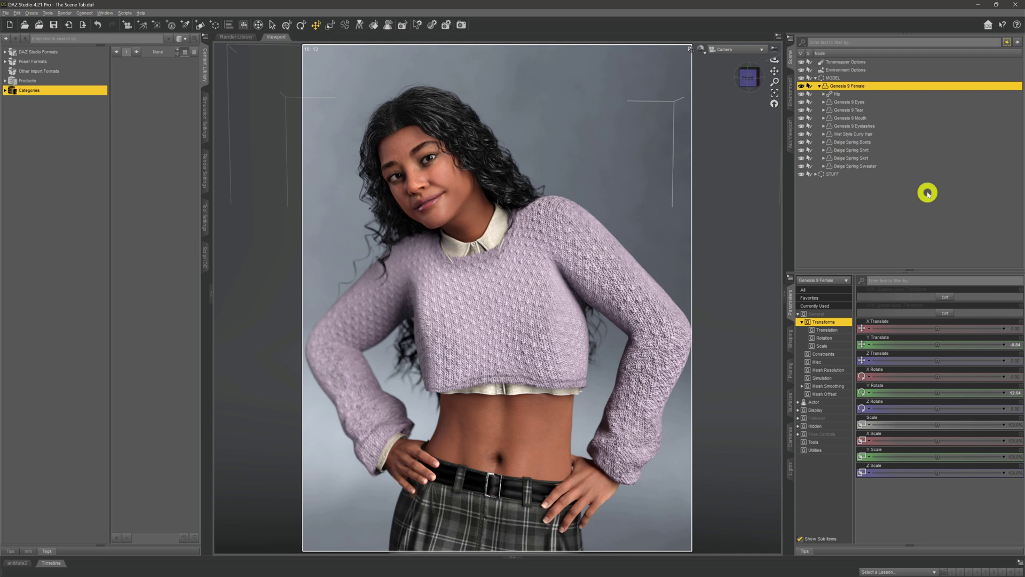